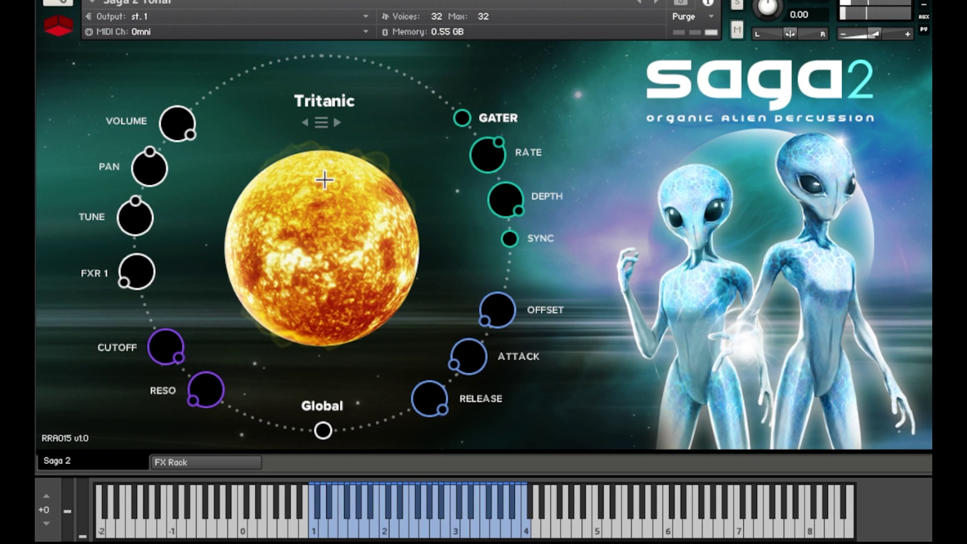
Step: Load the Alien Crotales preset, step forward through the tonal presets to Dongleur, and view the preset list
left_click(321, 121)
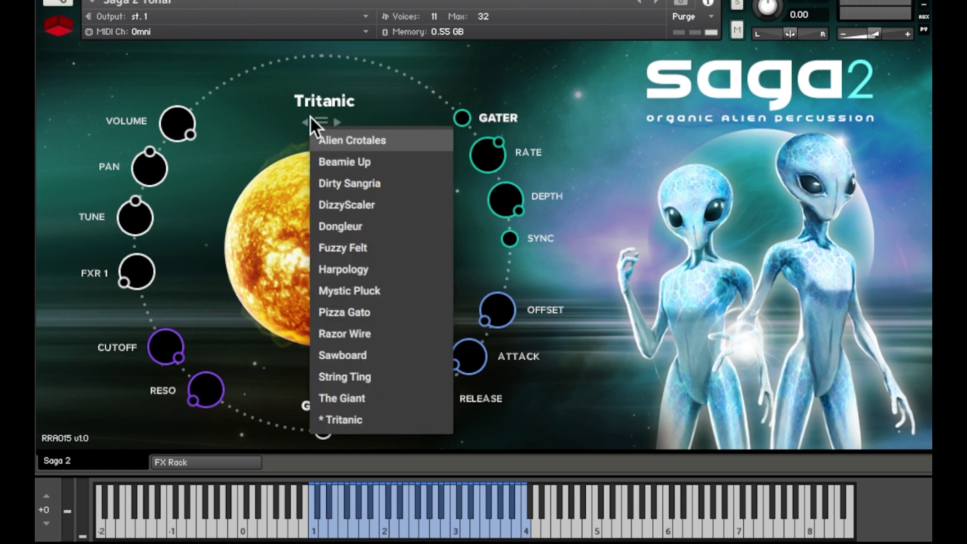
left_click(328, 120)
left_click(336, 123)
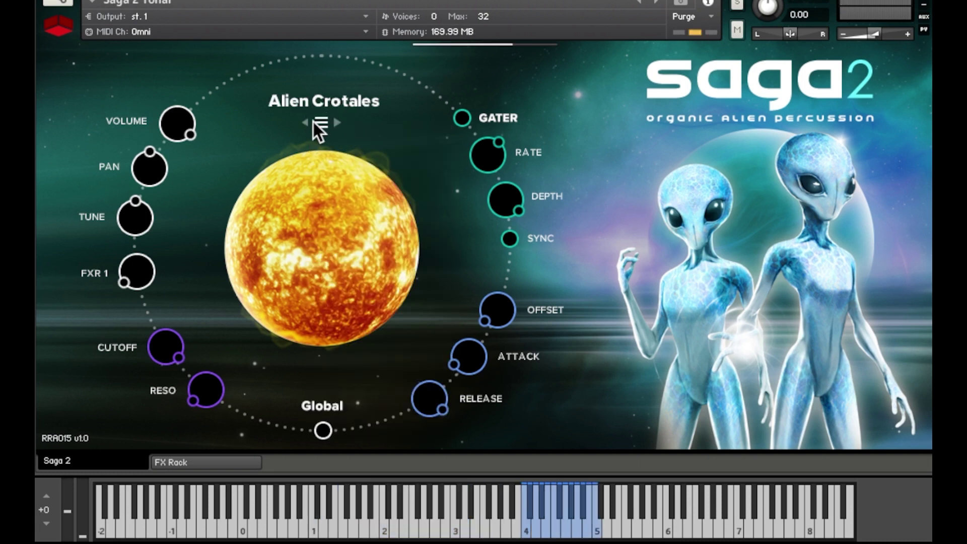
left_click(335, 122)
left_click(335, 122)
left_click(334, 121)
left_click(335, 121)
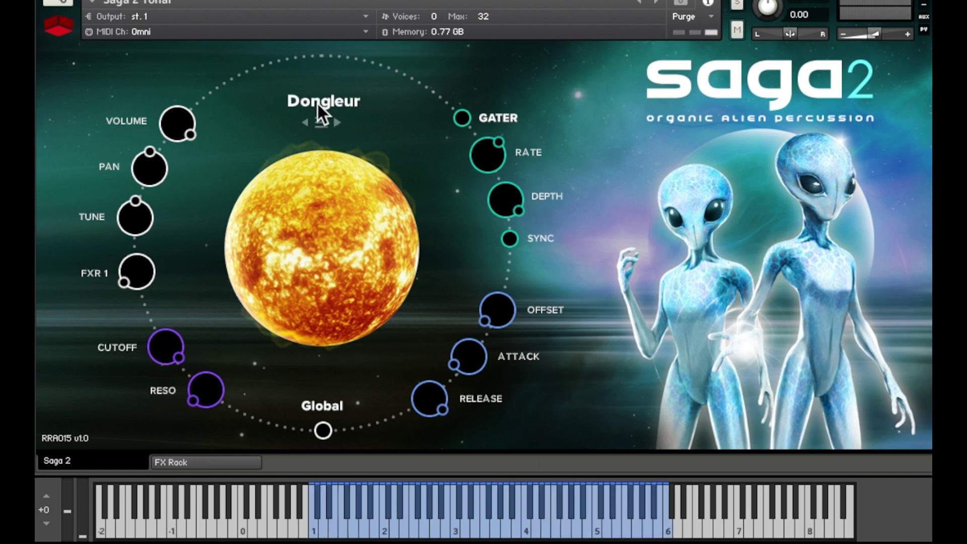
left_click(320, 117)
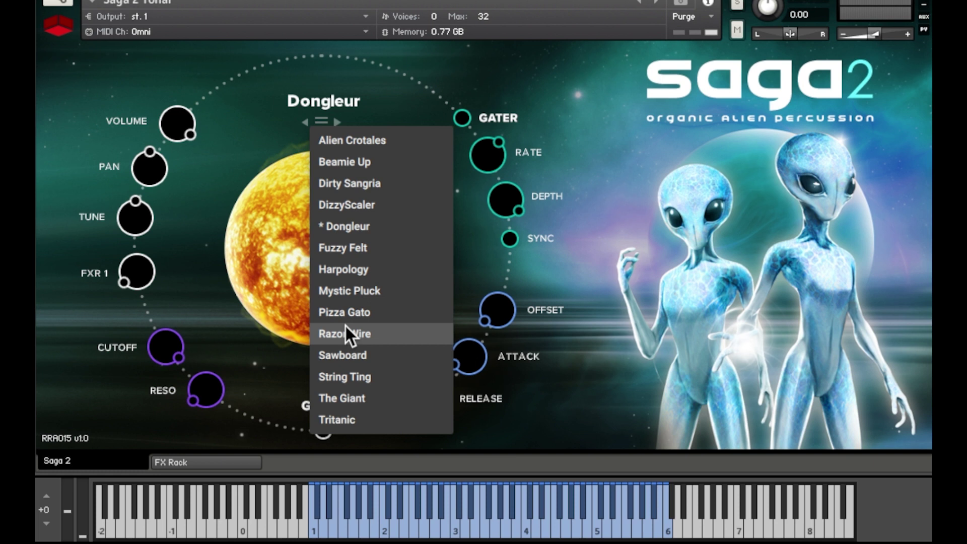
left_click(228, 153)
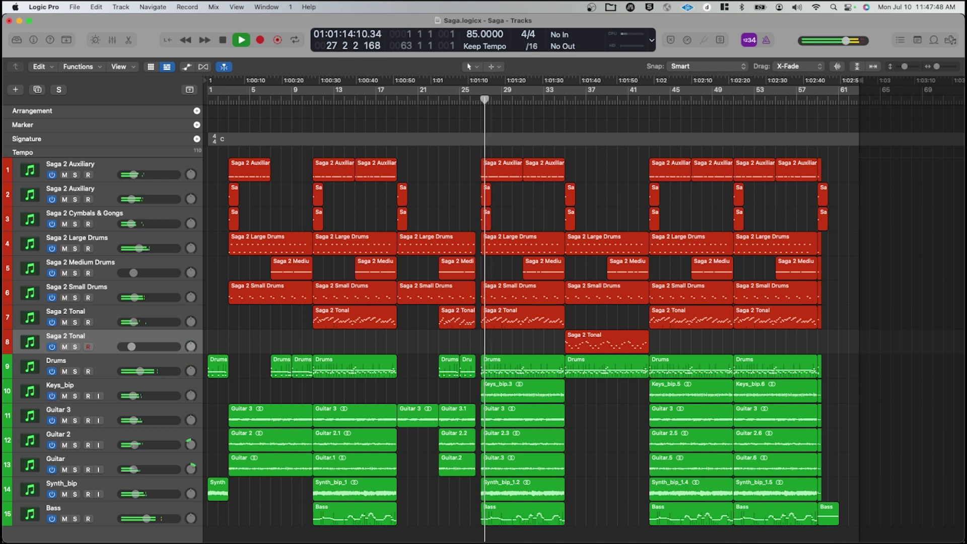
Step: Arrange the Saga 2 Medium Drums and Saga 2 Large Drums instrument windows side by side over the arrangement
left_click_drag(413, 237, 694, 75)
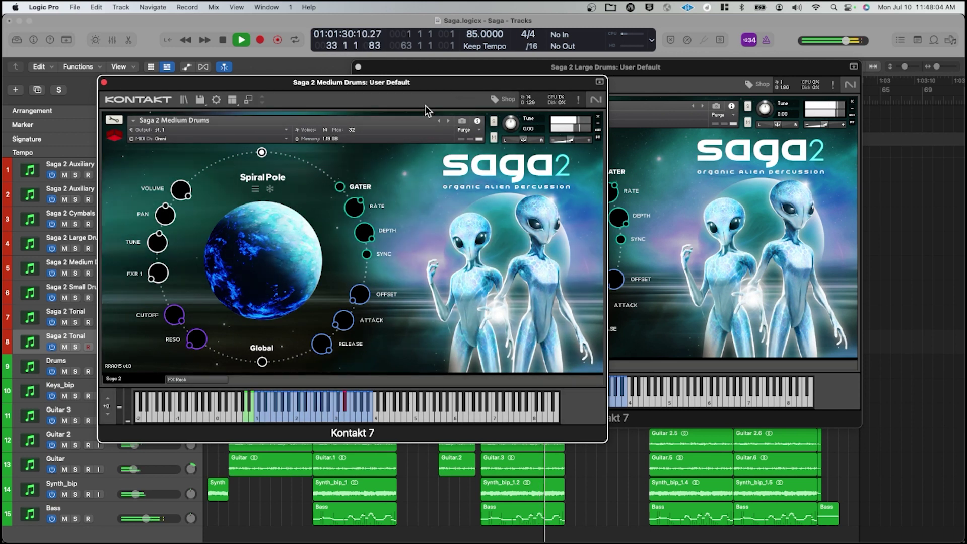
left_click_drag(719, 65, 805, 48)
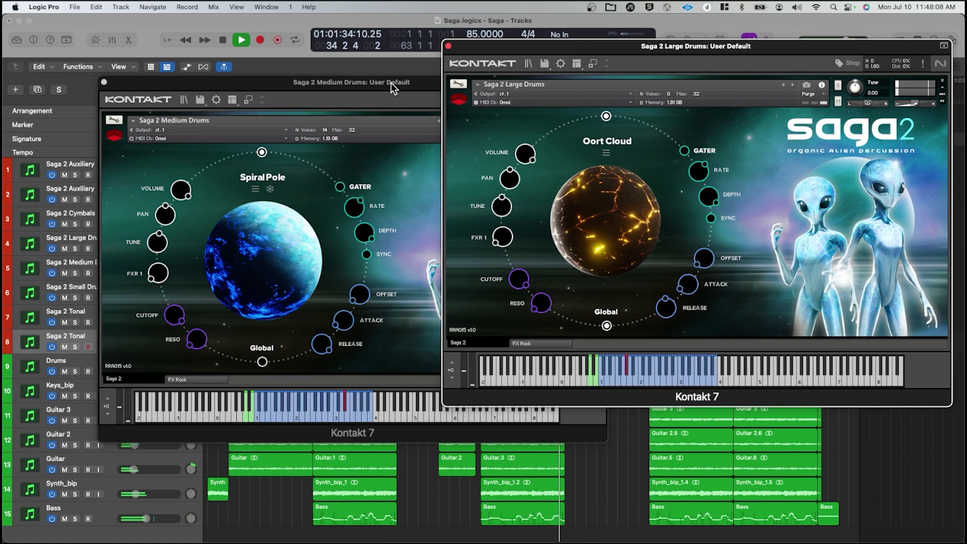
left_click_drag(391, 83, 359, 48)
left_click_drag(787, 48, 800, 43)
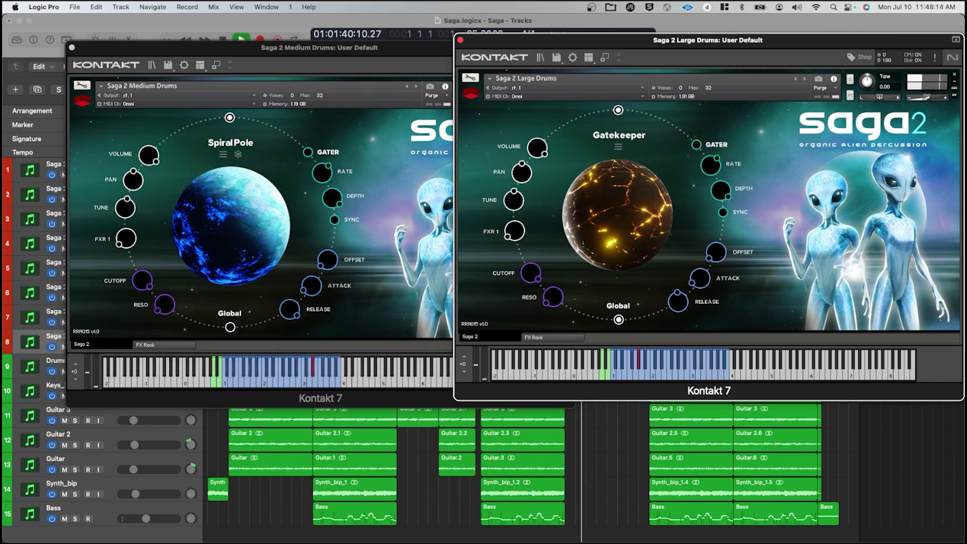
Step: Place the String Ting Saga 2 Tonal window below the Large Drums window, keeping the Medium Drums window beside them
left_click(426, 144)
left_click_drag(426, 144, 871, 189)
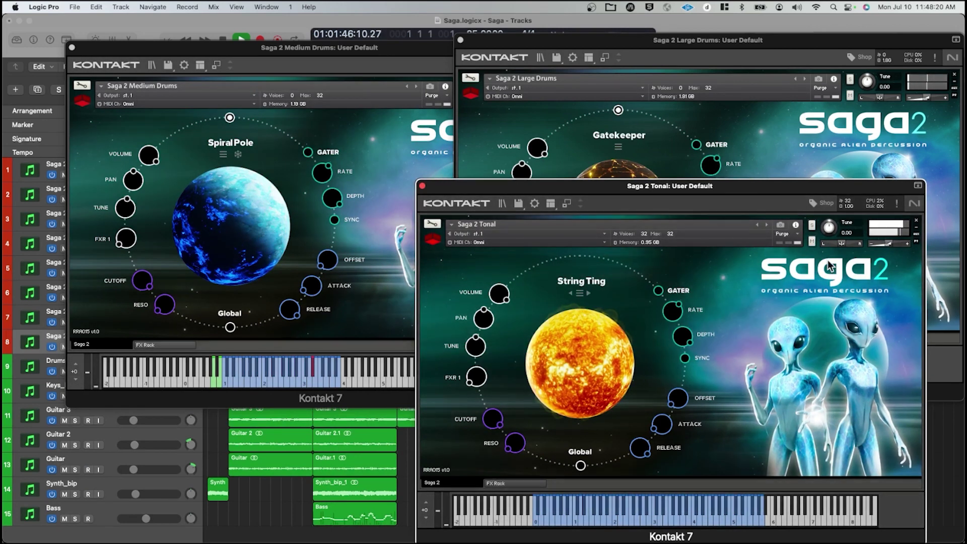
key("cmd+w")
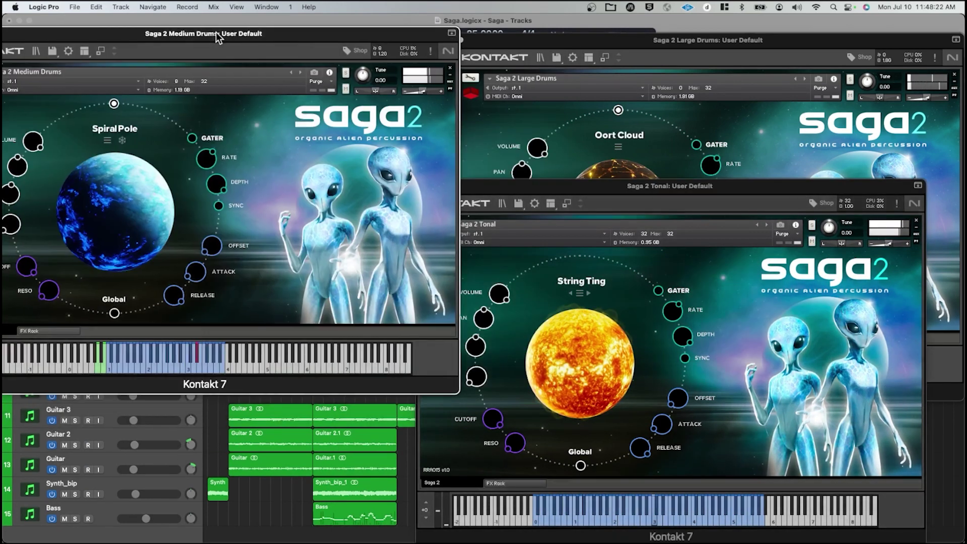
left_click(672, 189)
key("super+w")
left_click_drag(775, 61, 740, 56)
left_click(363, 34)
left_click_drag(364, 34, 411, 29)
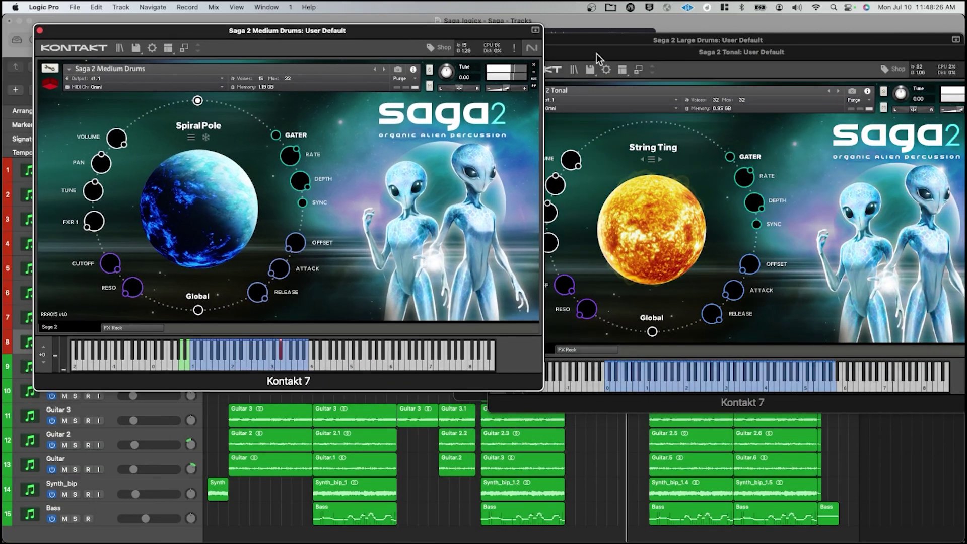
left_click_drag(596, 53, 457, 98)
key("super+w")
key("super+grave")
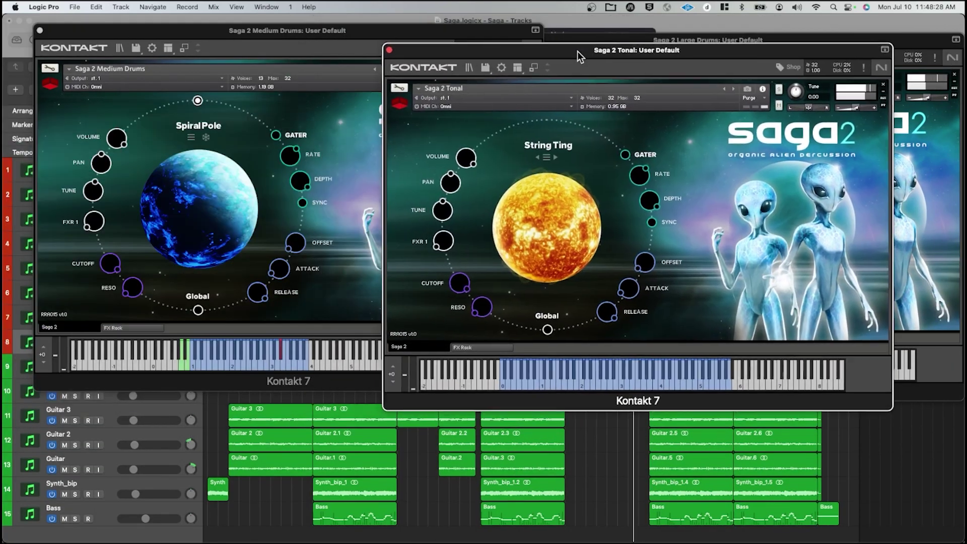
left_click_drag(576, 56, 623, 183)
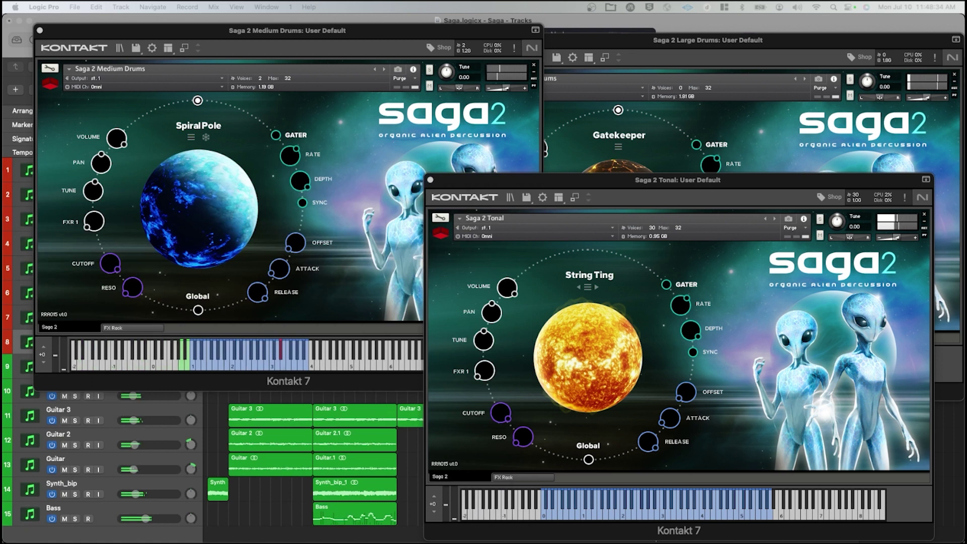
Step: Place the Dwindler Saga 2 Auxiliary window beside the Medium Drums window and move the Cymbals & Gongs window out of its way
left_click_drag(228, 170, 694, 50)
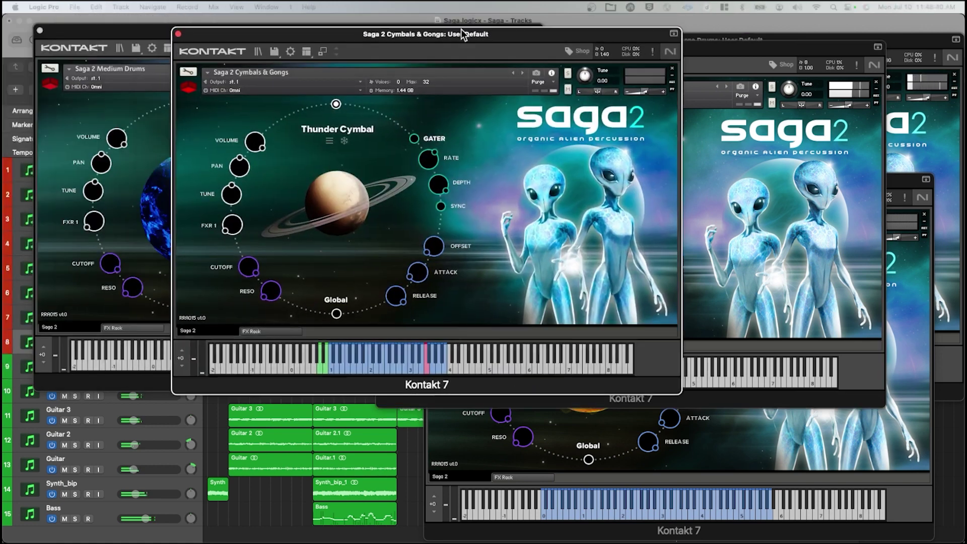
left_click_drag(461, 29, 388, 44)
key("super+w")
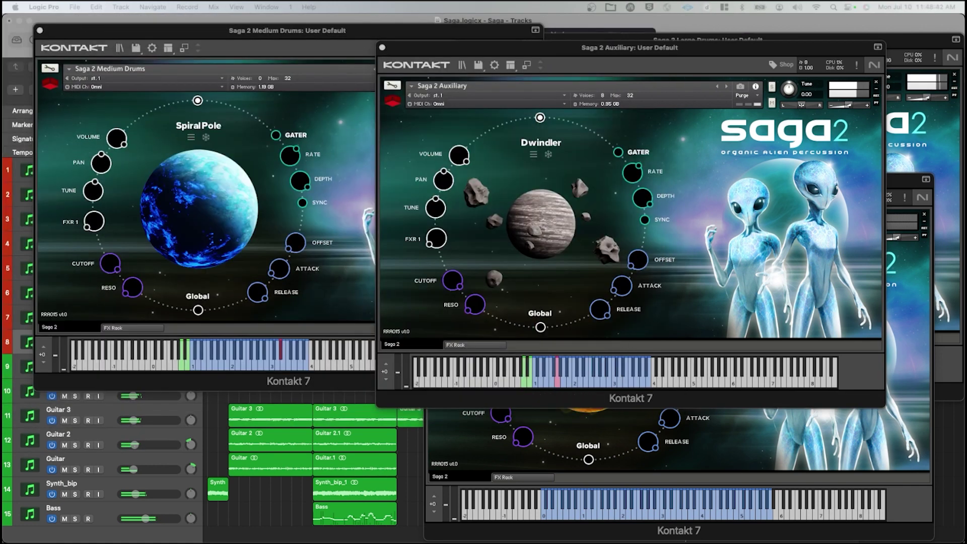
left_click_drag(310, 89, 322, 202)
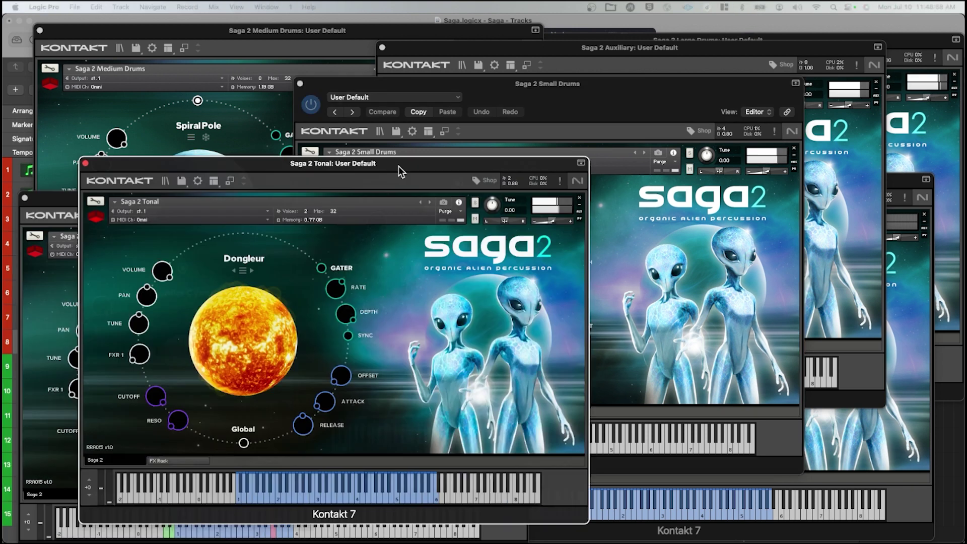
Step: Rearrange the Dongleur Saga 2 Tonal window and the Distant Space Saga 2 Auxiliary window among the overlapping instruments
left_click_drag(398, 165, 493, 147)
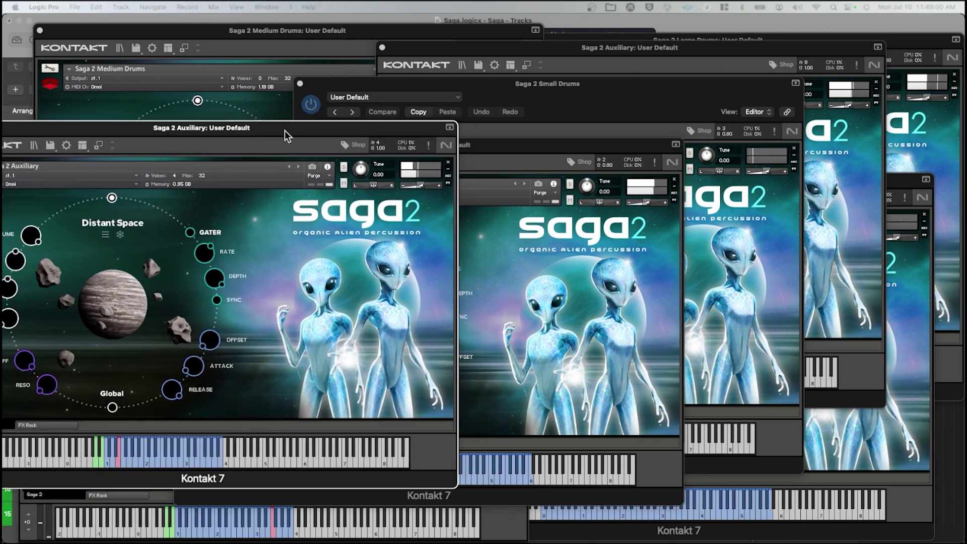
left_click_drag(285, 131, 377, 47)
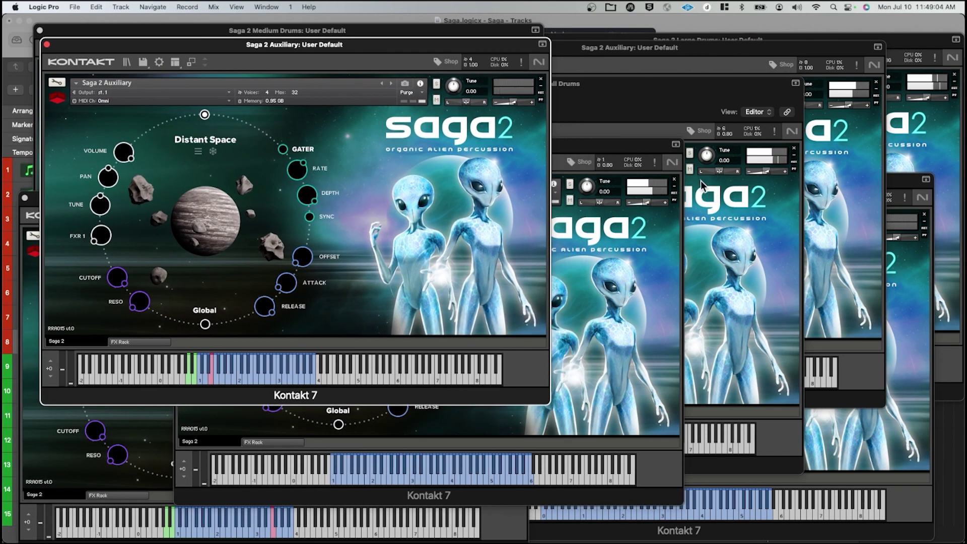
left_click(661, 159)
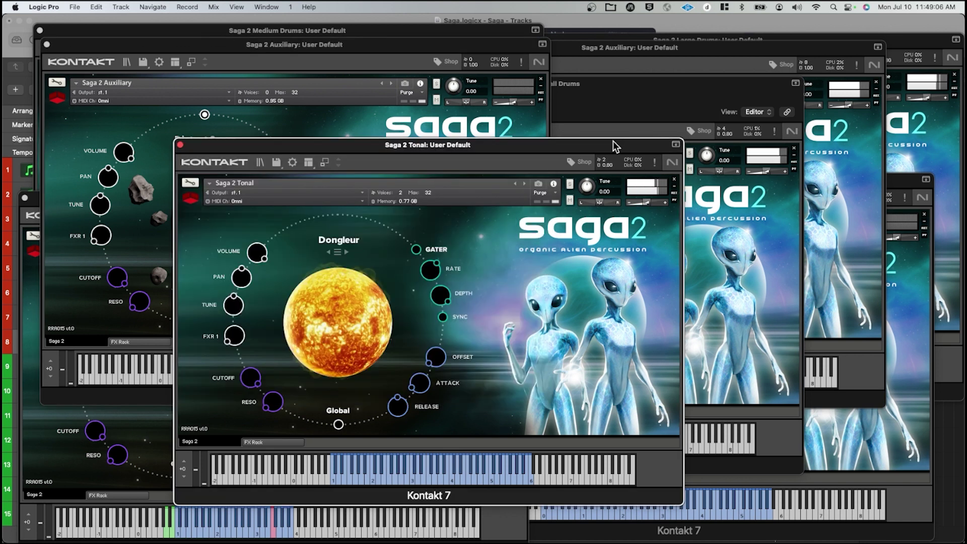
left_click_drag(603, 150, 446, 75)
Step: Bring the Saga 2 Small Drums window forward and reposition it, then bring the Dwindler Auxiliary and Large Drums windows forward
left_click(747, 89)
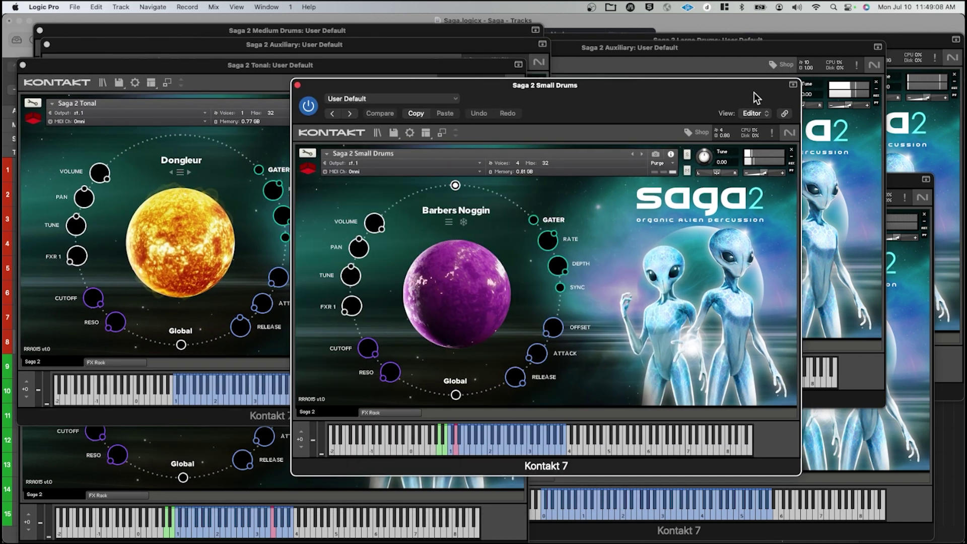
left_click_drag(754, 92, 657, 74)
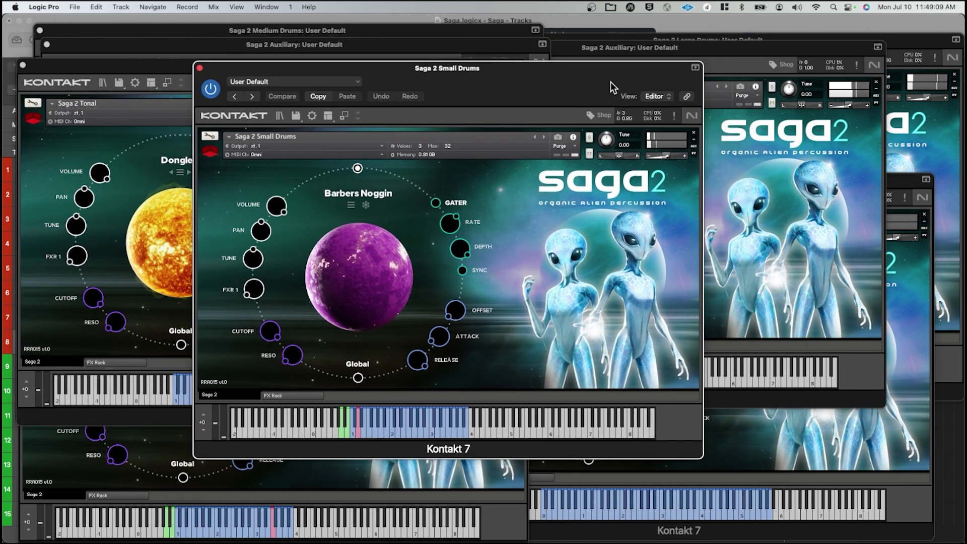
left_click(800, 44)
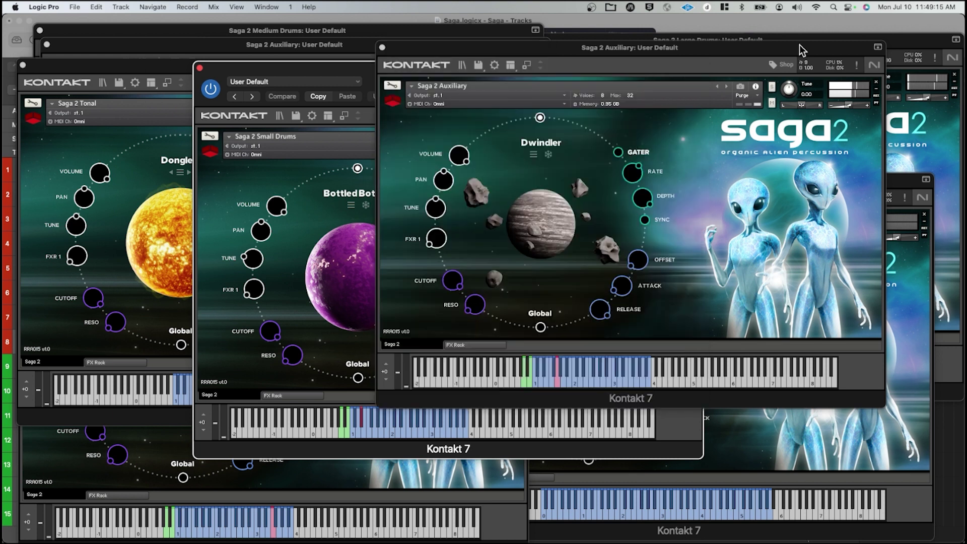
left_click(911, 44)
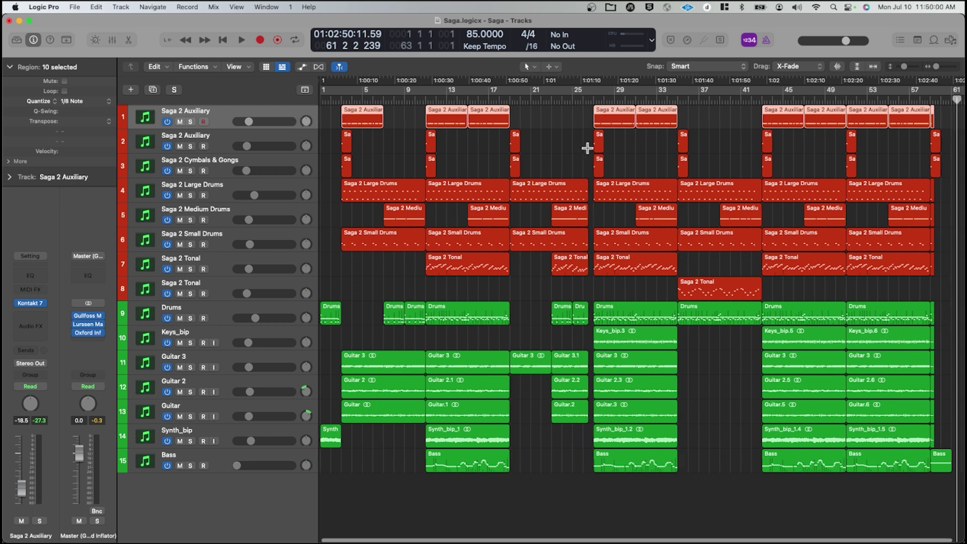
Step: Set the playhead to bar 27 and solo the first Saga 2 Auxiliary track
scroll(587, 144, "right", 2)
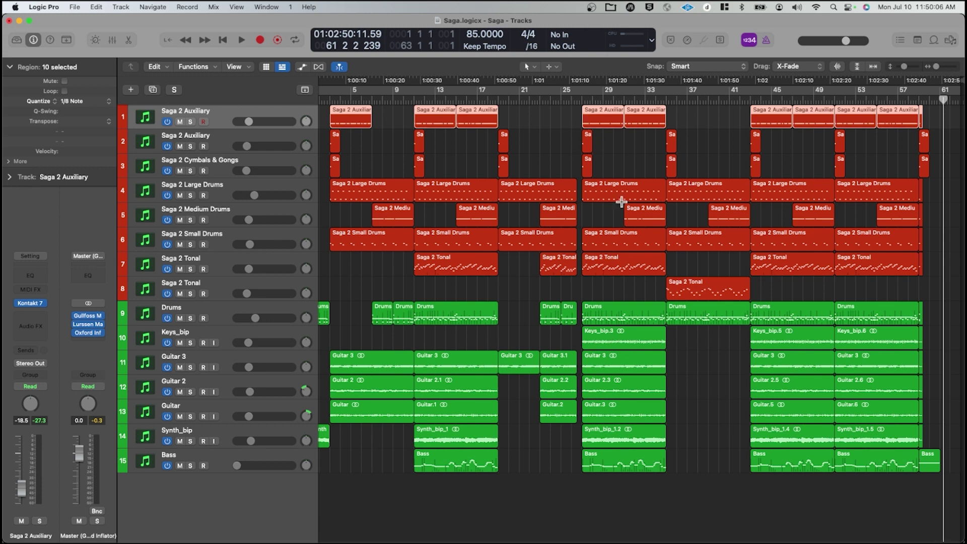
left_click(583, 100)
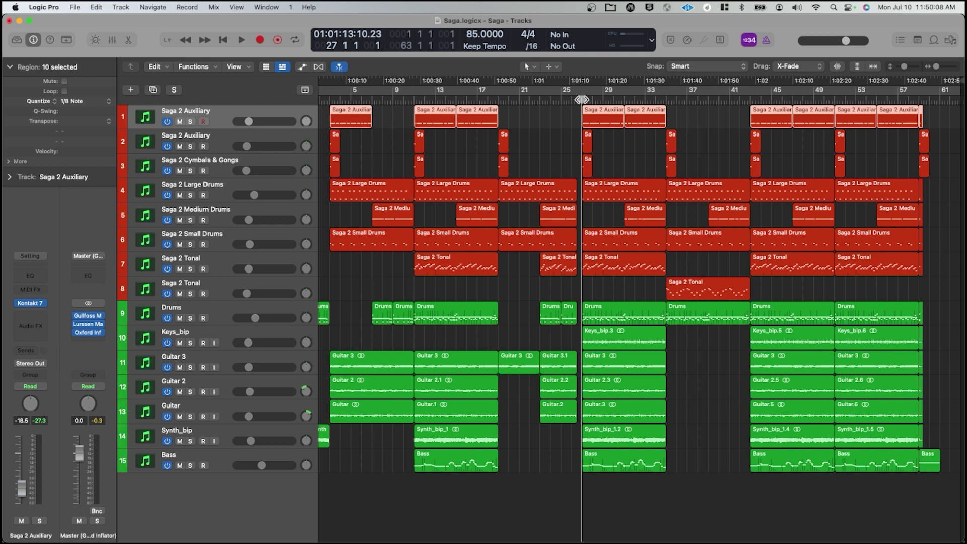
left_click(191, 121)
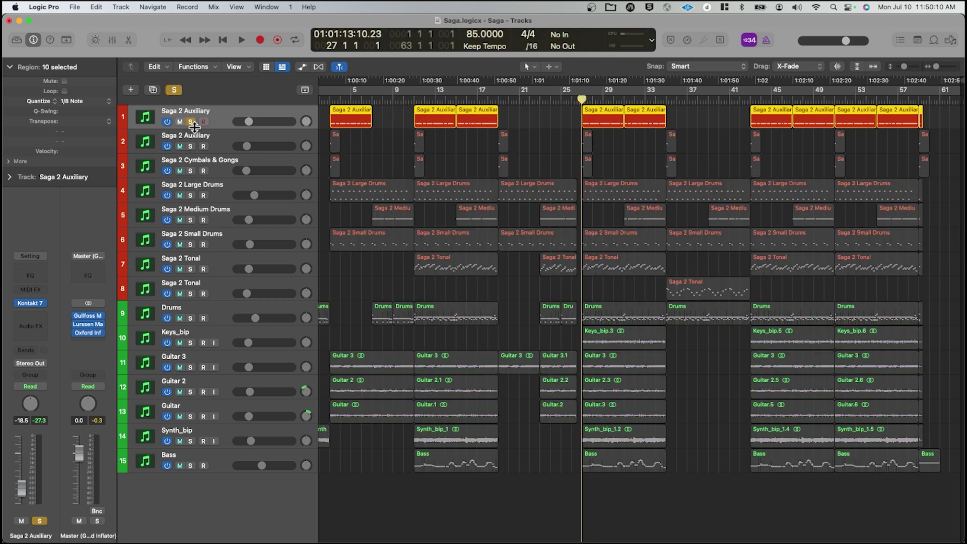
Step: Select the Saga 2 Small Drums track and solo it
left_click(223, 238)
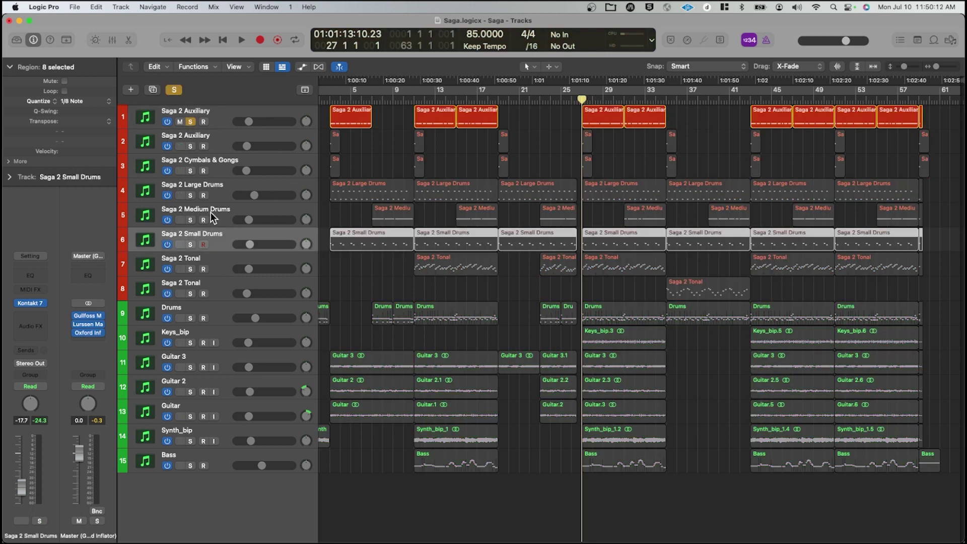
left_click(219, 214)
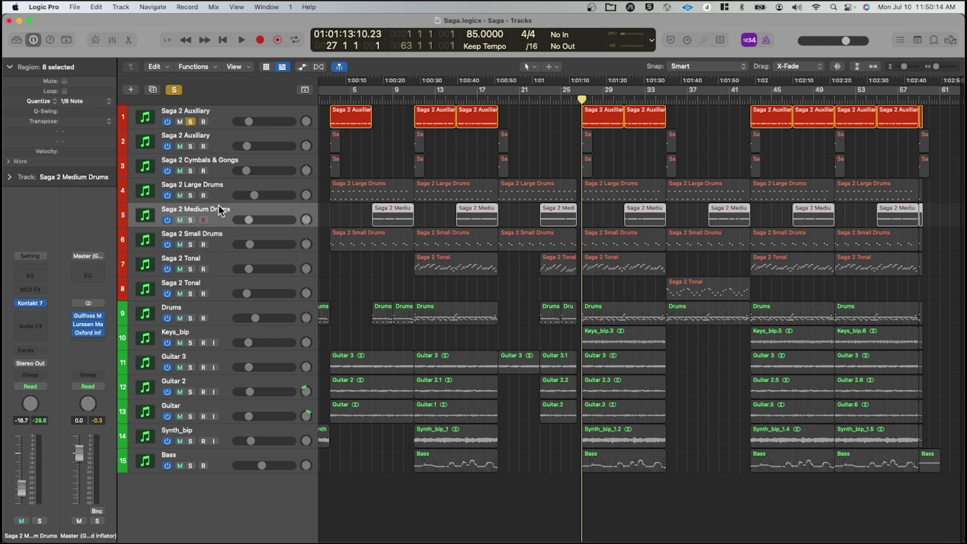
left_click(222, 250)
left_click(189, 245)
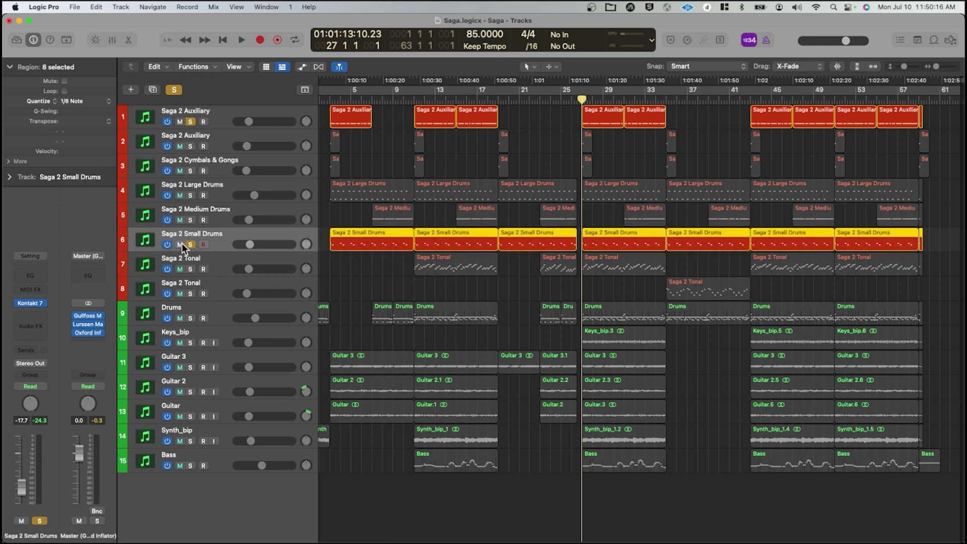
double_click(180, 243)
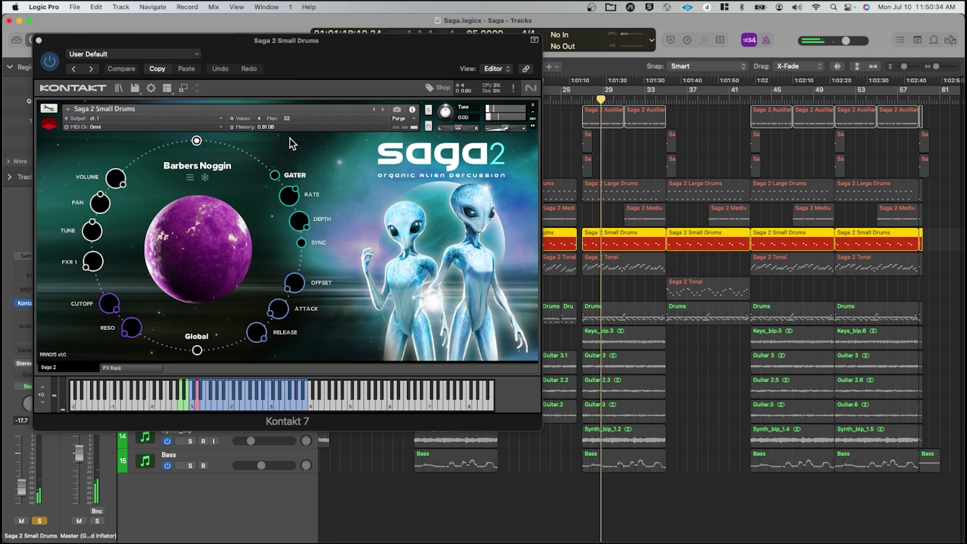
Step: Link the Small Drums plug-in window to the track selection and move it clear of the upper tracks
left_click(530, 68)
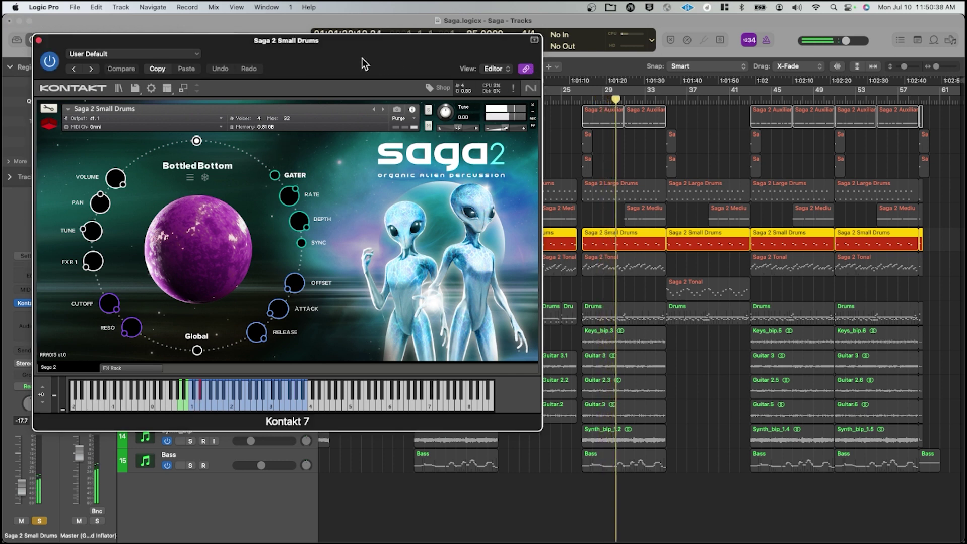
left_click_drag(362, 59, 668, 328)
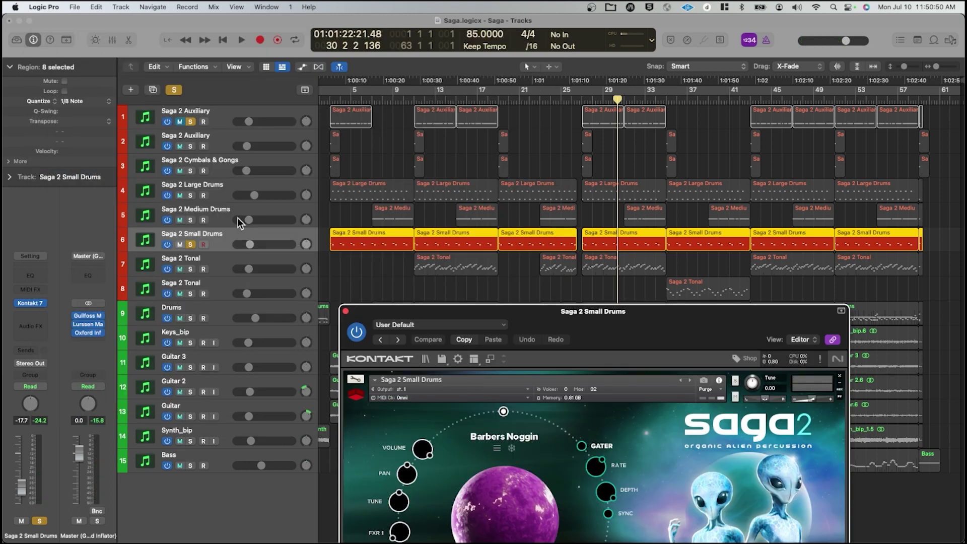
Step: Solo the Saga 2 Large Drums track with the playhead back at bar 27, and show its instrument in the linked plug-in window
left_click(191, 195)
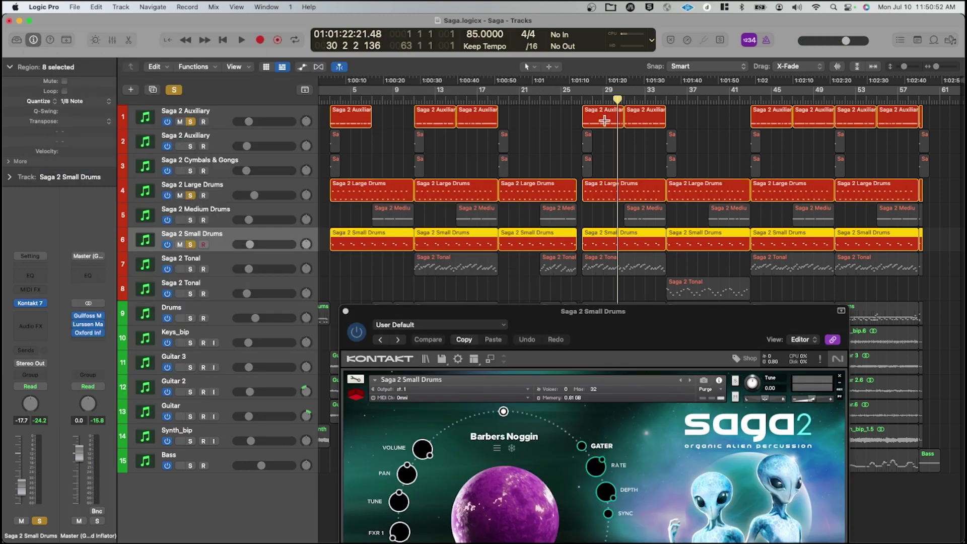
left_click(582, 96)
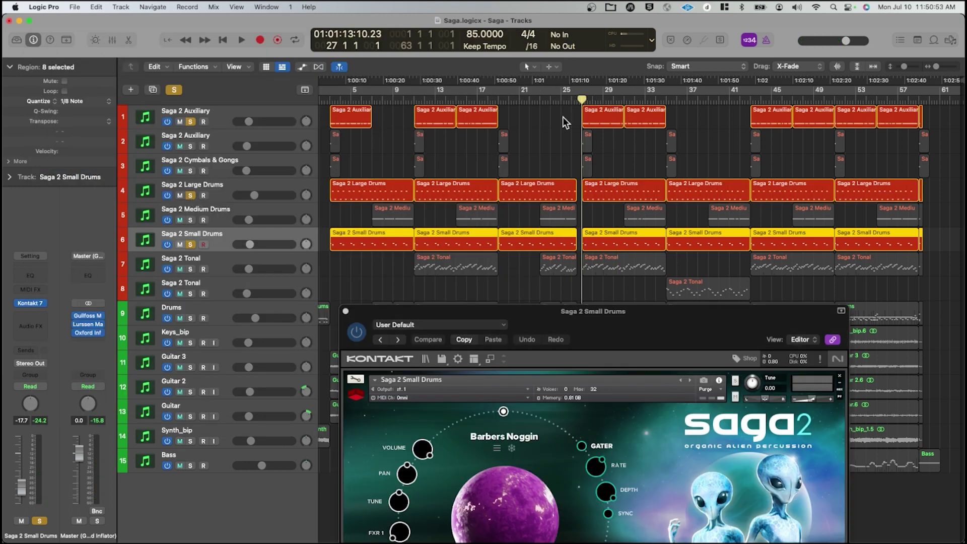
left_click(215, 186)
left_click_drag(503, 330, 427, 98)
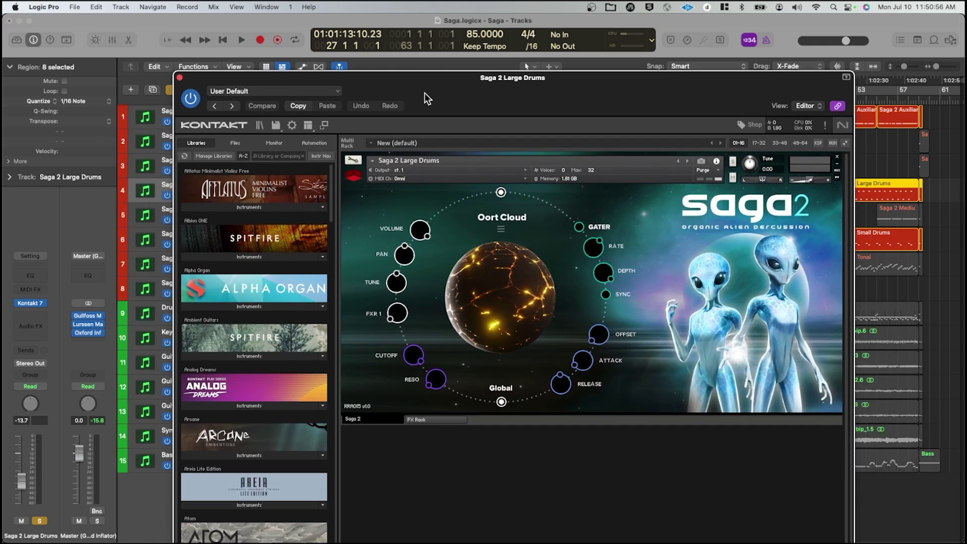
Step: Hide the Kontakt library browser and play Saga 2 Large Drums from bar 27, unsoloing the Saga 2 Small Drums track during playback
left_click(322, 126)
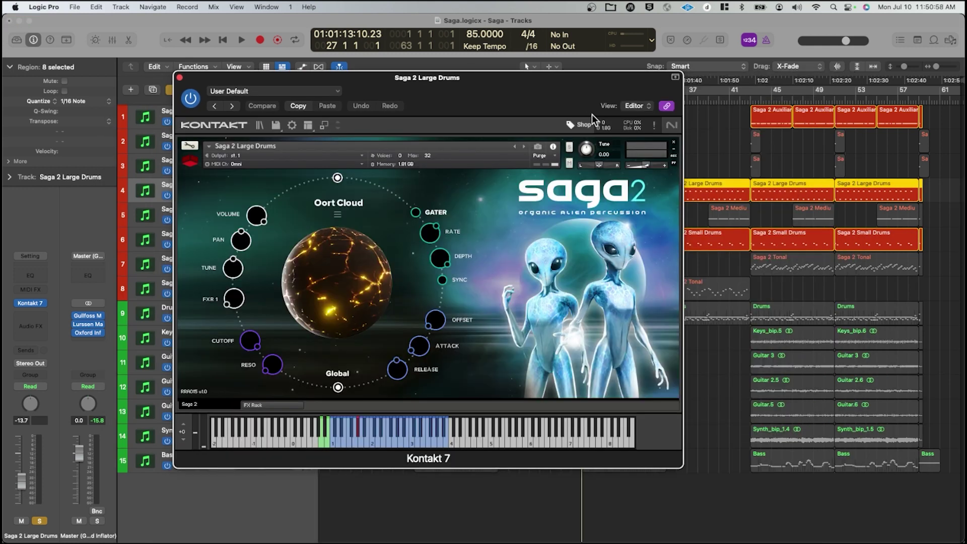
key("space")
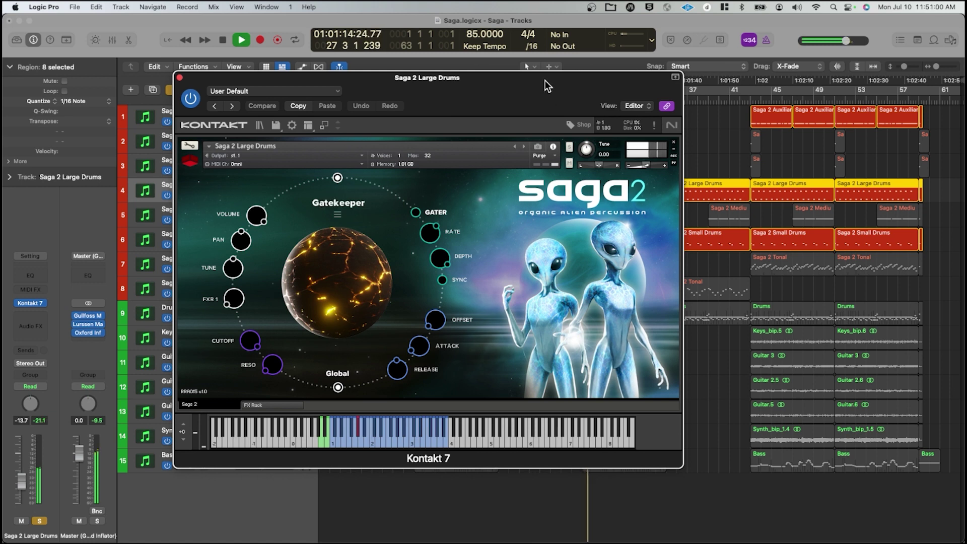
left_click_drag(545, 81, 690, 78)
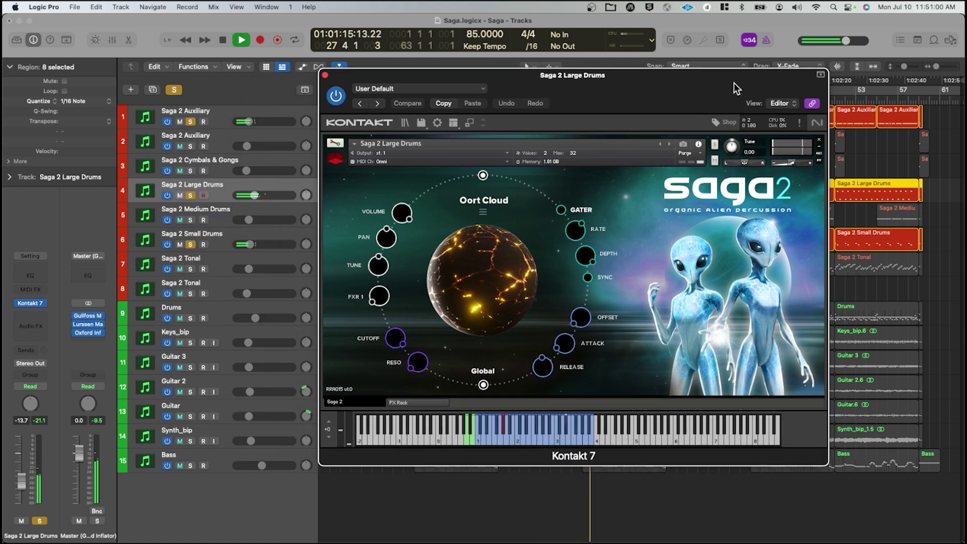
left_click(190, 244)
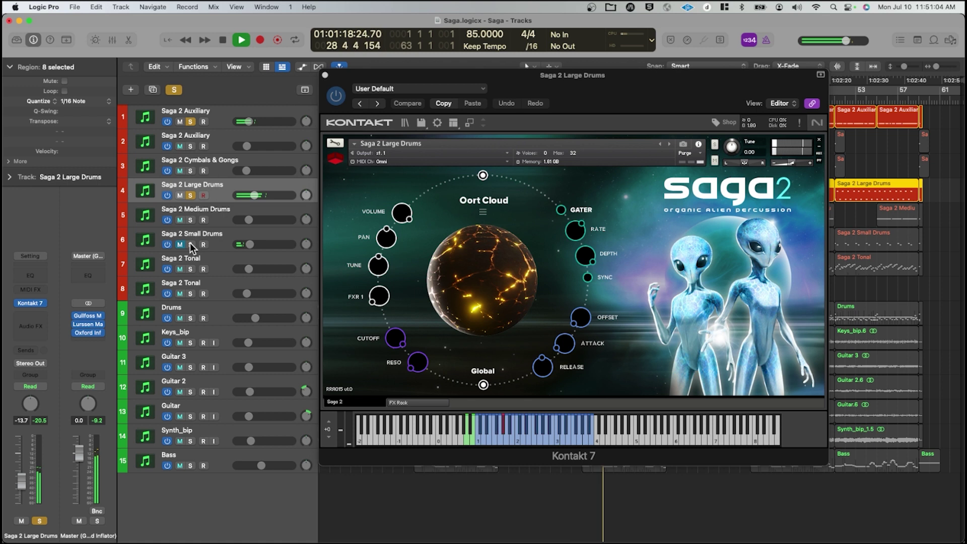
left_click_drag(667, 88, 648, 87)
key("space")
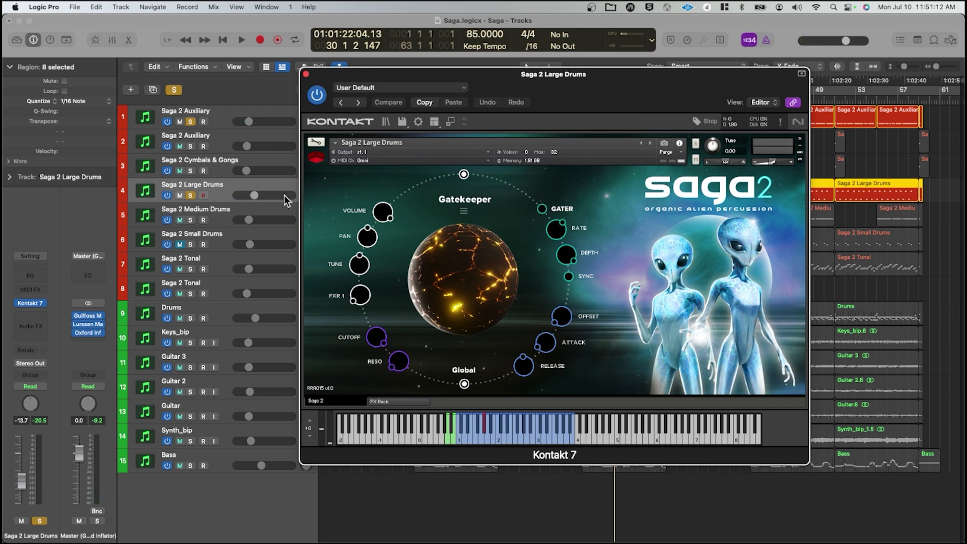
Step: Unsolo and mute the Saga 2 Large Drums track, and play the soloed first Saga 2 Auxiliary track from bar 27
left_click(191, 195)
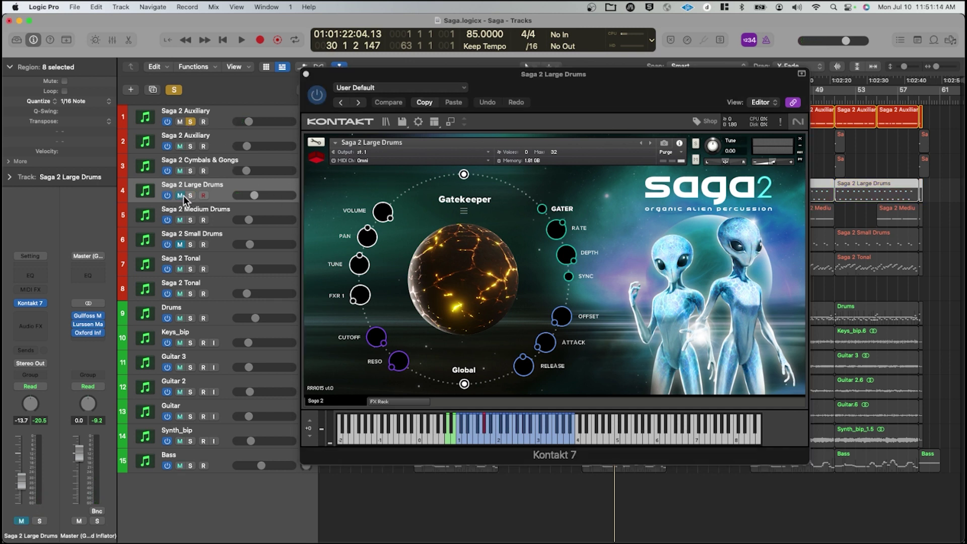
left_click_drag(359, 75, 328, 206)
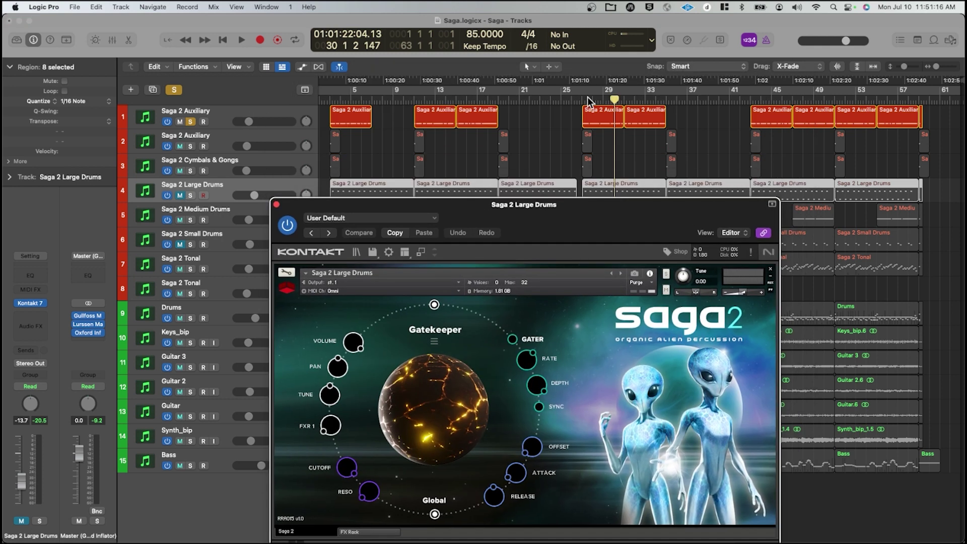
left_click(581, 92)
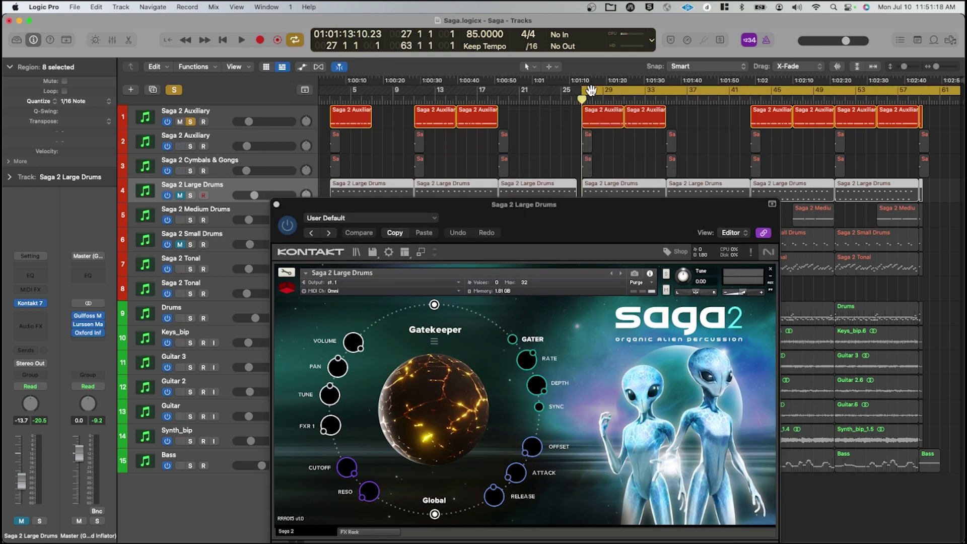
left_click(591, 89)
key("space")
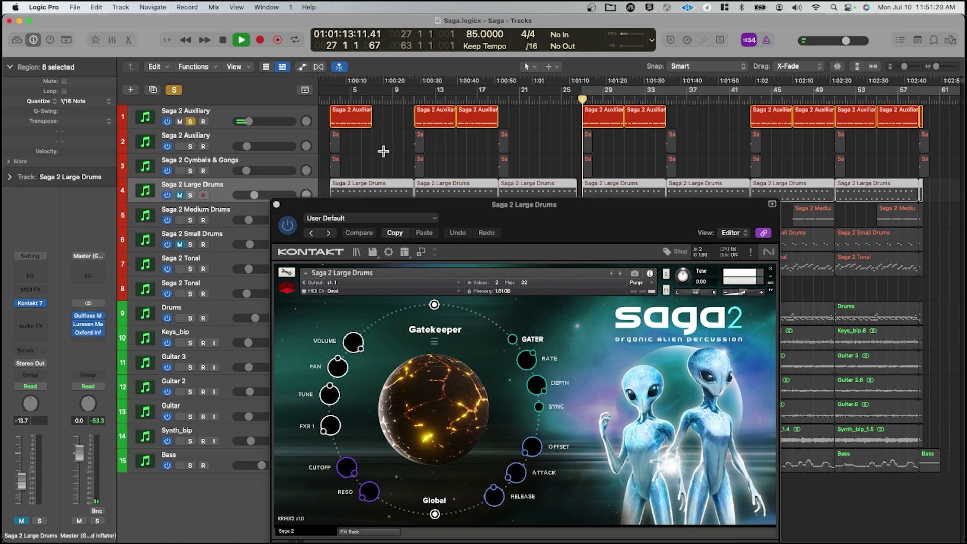
Step: Examine the first Saga 2 Auxiliary track's Dwindler instrument during playback, keeping the track headers clear of the plug-in window
left_click_drag(565, 242, 533, 98)
left_click(435, 280)
left_click(442, 272)
left_click(450, 265)
left_click(450, 265)
left_click(449, 265)
left_click(450, 265)
left_click(450, 266)
left_click(449, 266)
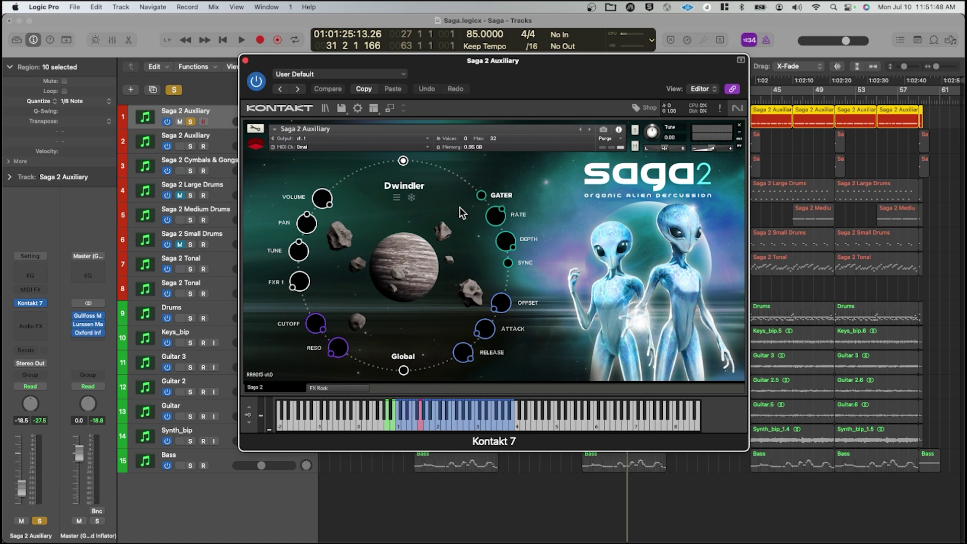
left_click_drag(521, 83, 566, 75)
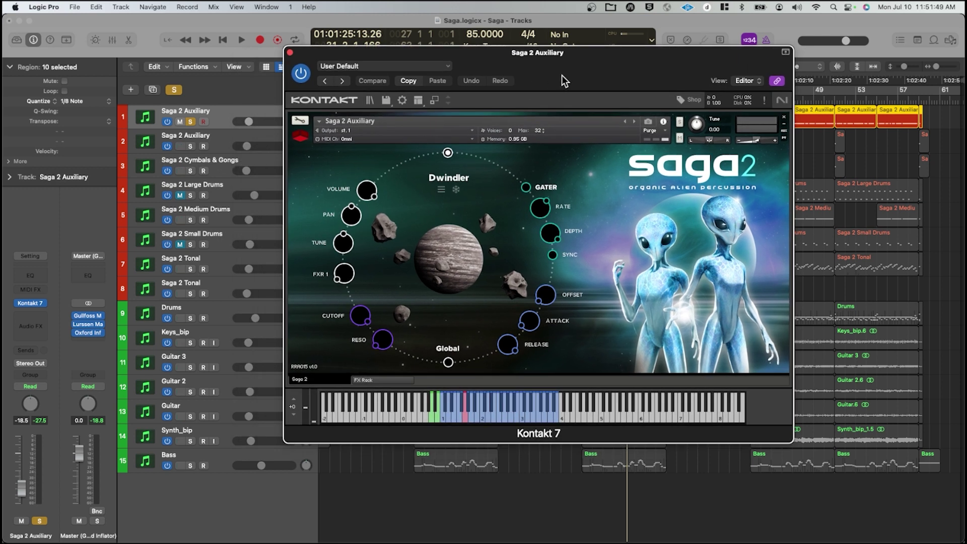
Step: Unsolo and mute the first Saga 2 Auxiliary track, and show the second Auxiliary track's instrument in the linked plug-in window
left_click(191, 122)
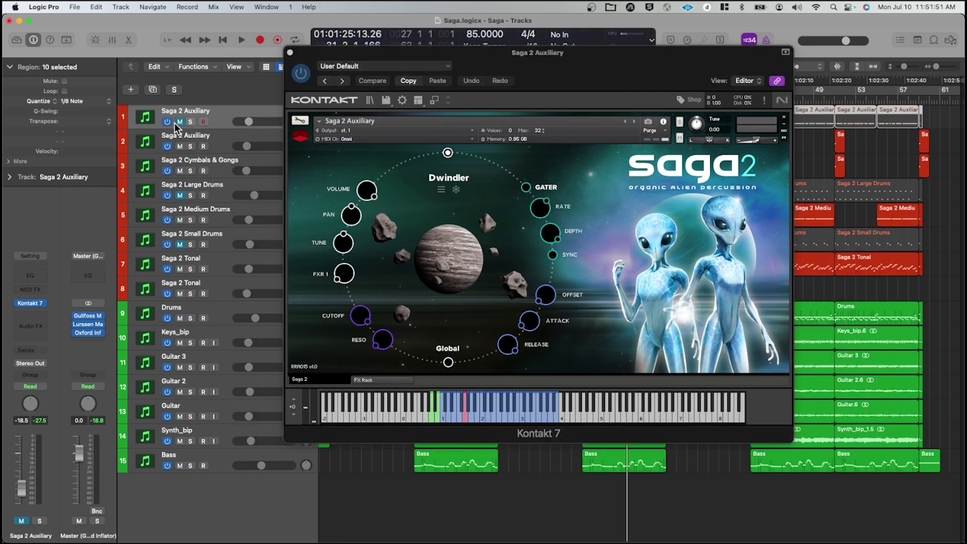
left_click(235, 139)
left_click_drag(582, 70, 586, 241)
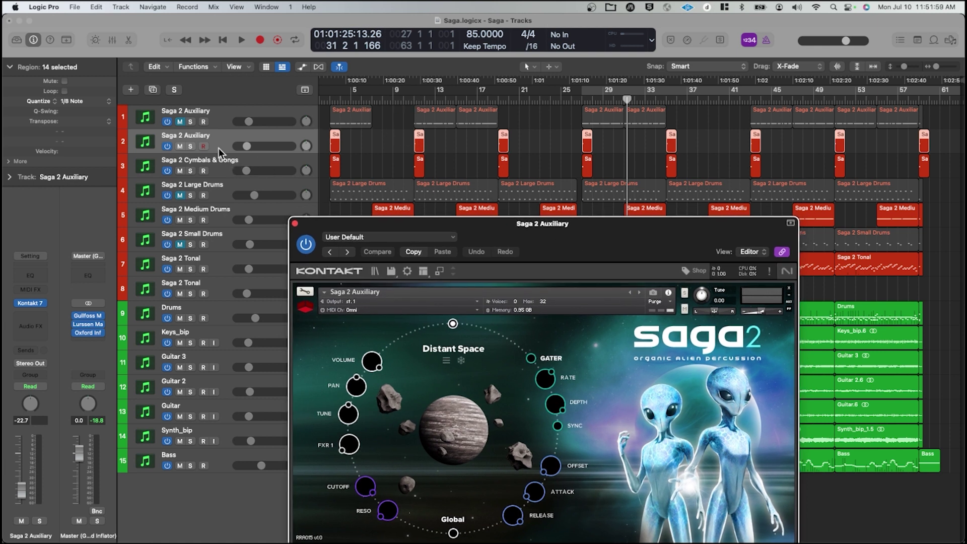
Step: Solo the second Saga 2 Auxiliary track and play it from about bar 3 with its instrument in full view
left_click(191, 146)
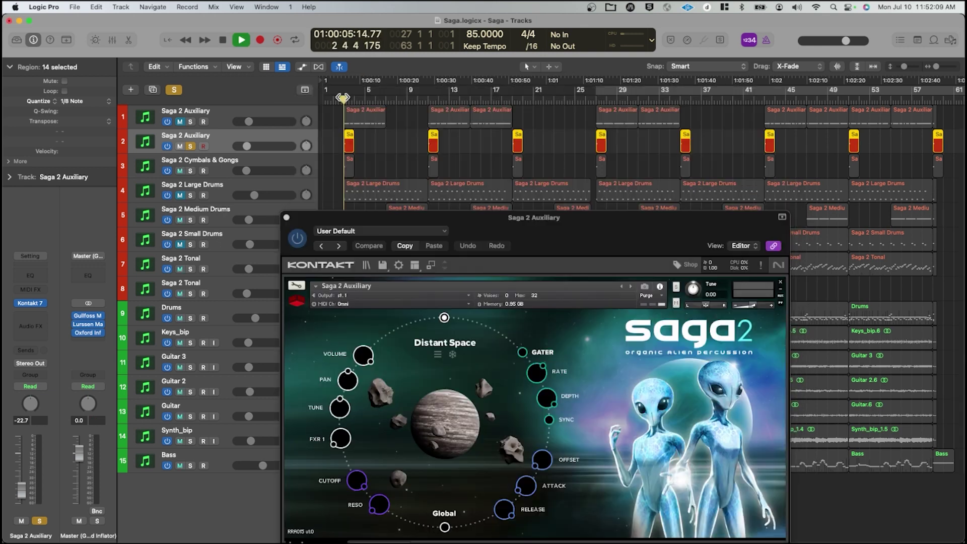
left_click_drag(630, 252, 602, 139)
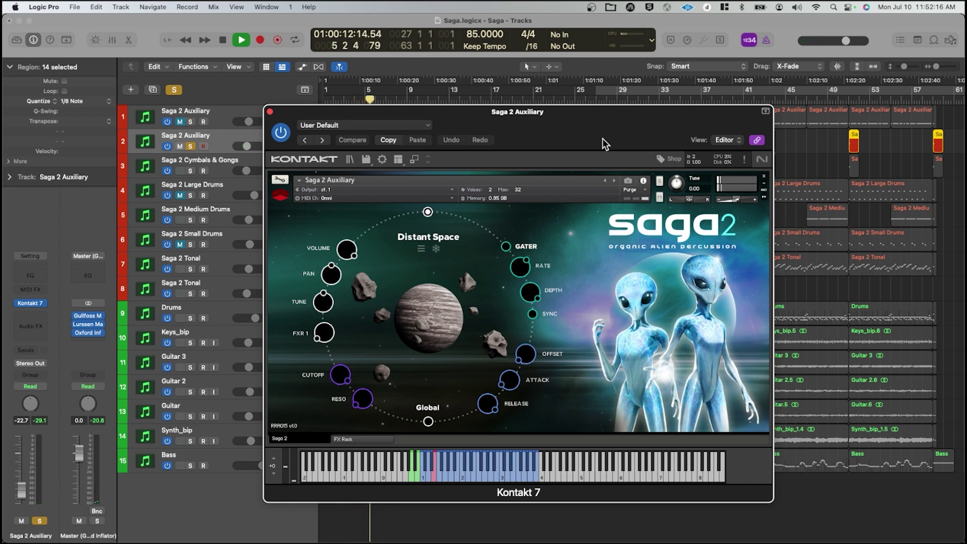
key("space")
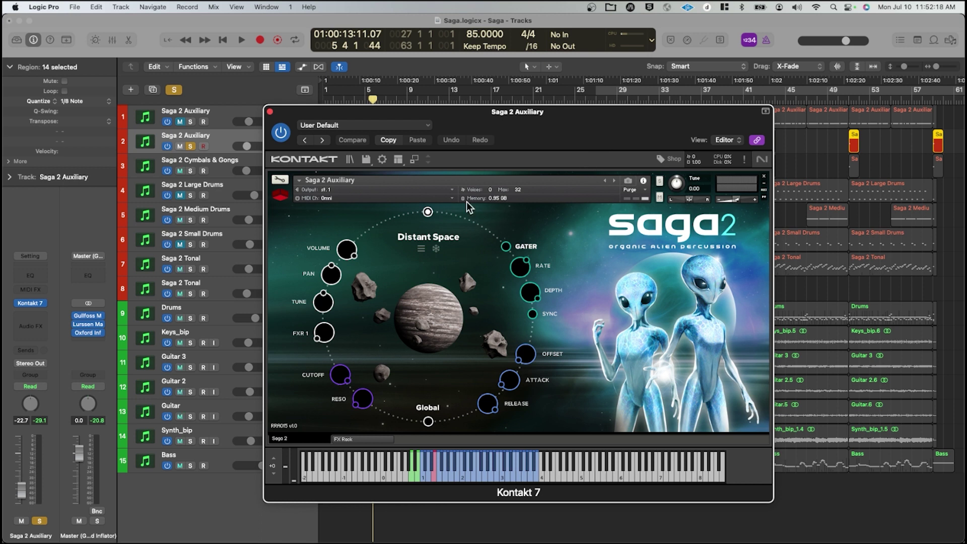
Step: Solo the Saga 2 Cymbals & Gongs track and play its hits near bars 11 and 19
left_click(192, 171)
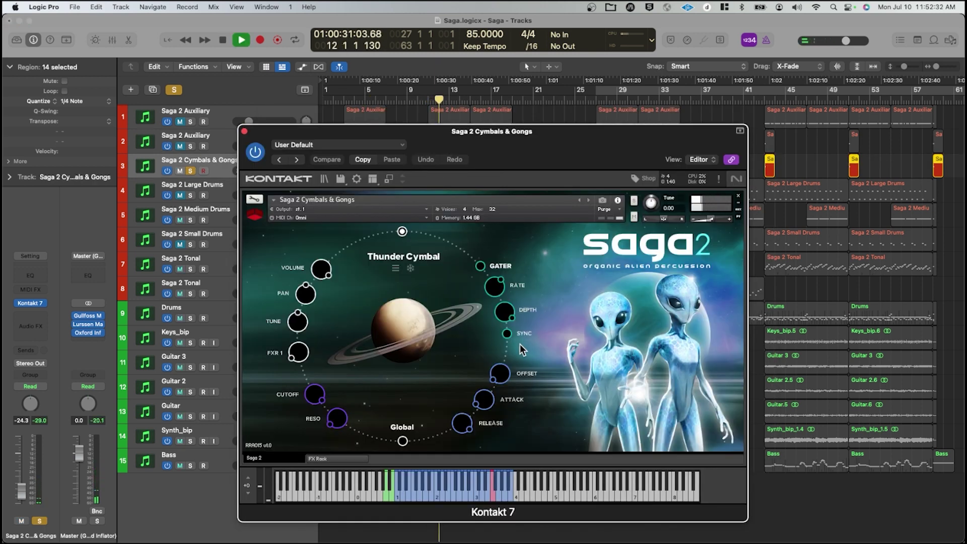
key("space")
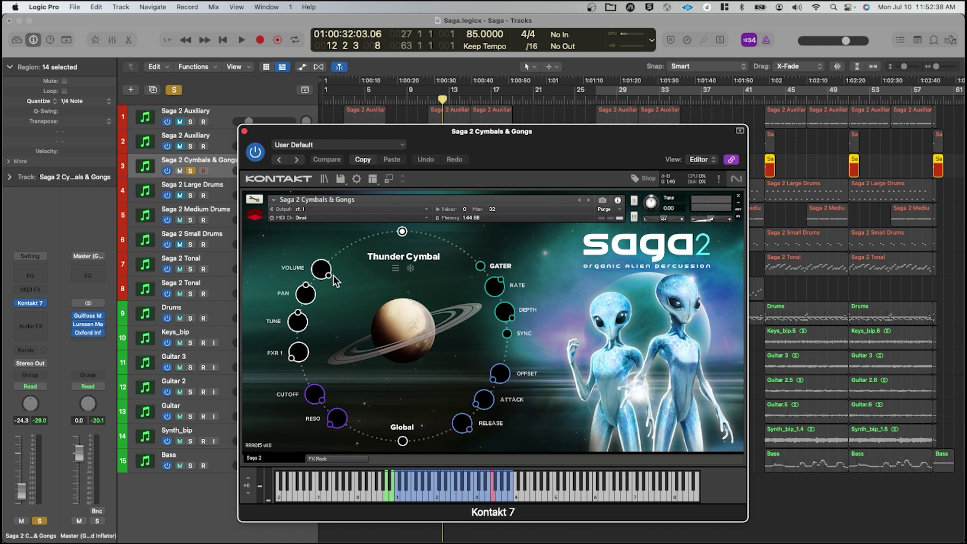
left_click_drag(442, 134, 396, 210)
left_click(511, 99)
key("space")
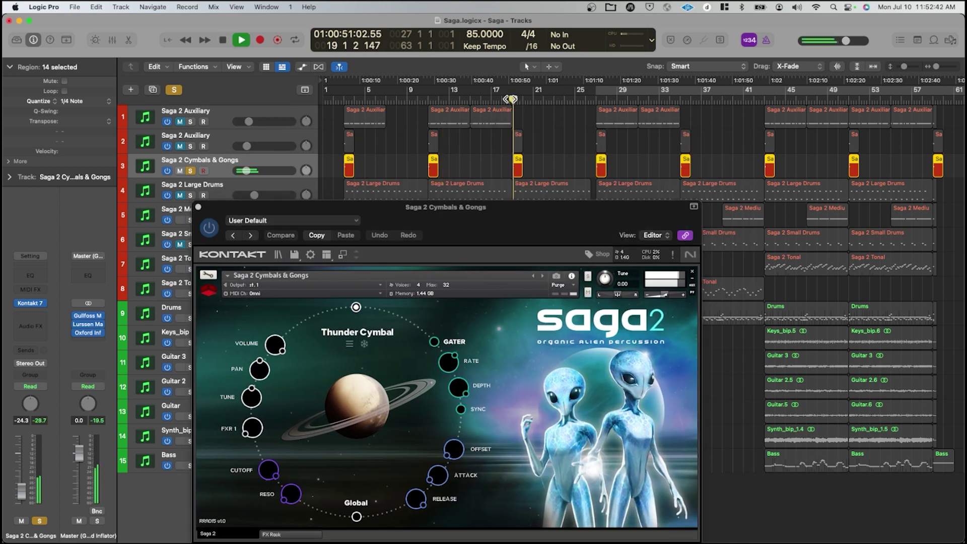
key("space")
left_click_drag(439, 221, 512, 151)
Step: Unsolo and mute the Saga 2 Cymbals & Gongs track, and show the Saga 2 Medium Drums instrument in the linked plug-in window
left_click(190, 170)
left_click(179, 171)
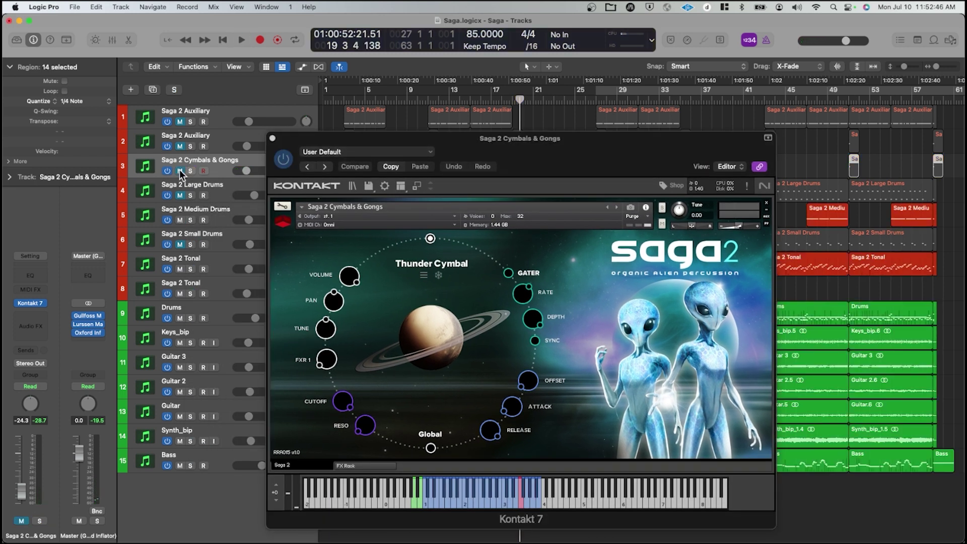
left_click(214, 207)
left_click_drag(585, 147, 523, 280)
Step: Solo the Saga 2 Medium Drums track and play it from about bar 15 with its instrument in full view
left_click(470, 102)
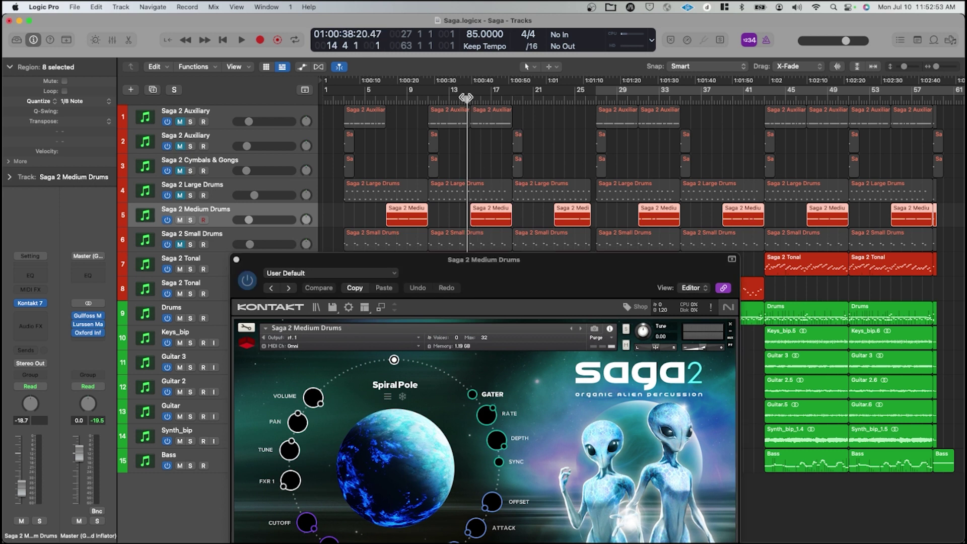
key("space")
left_click(191, 220)
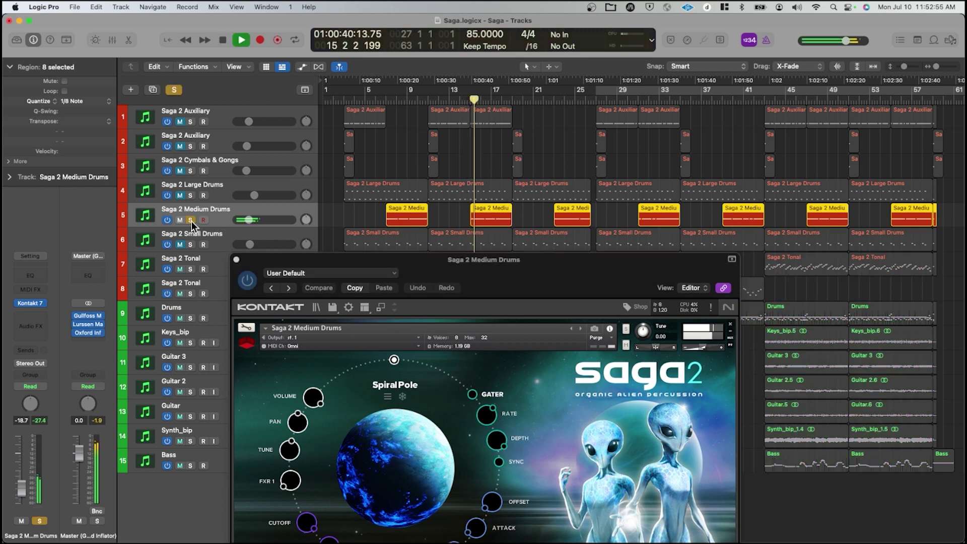
left_click_drag(548, 270, 613, 110)
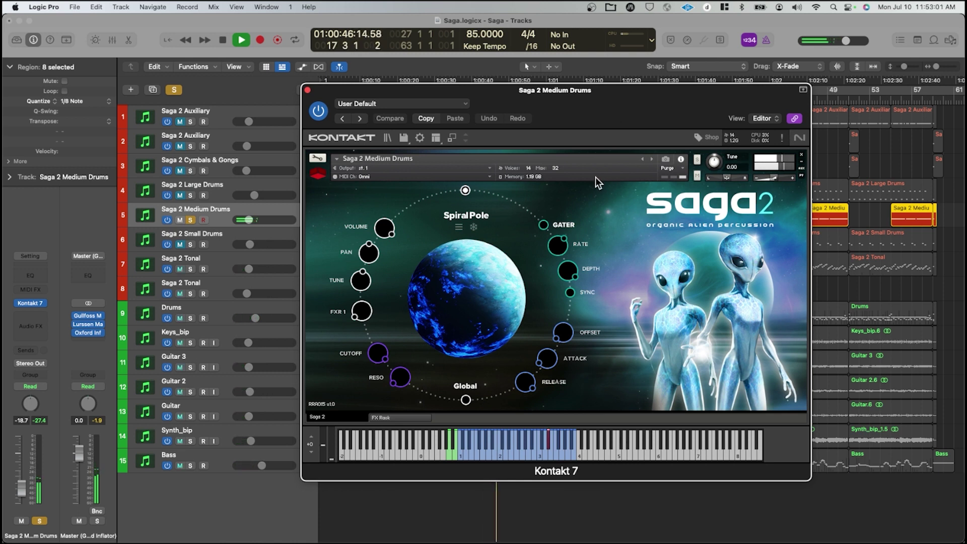
key("space")
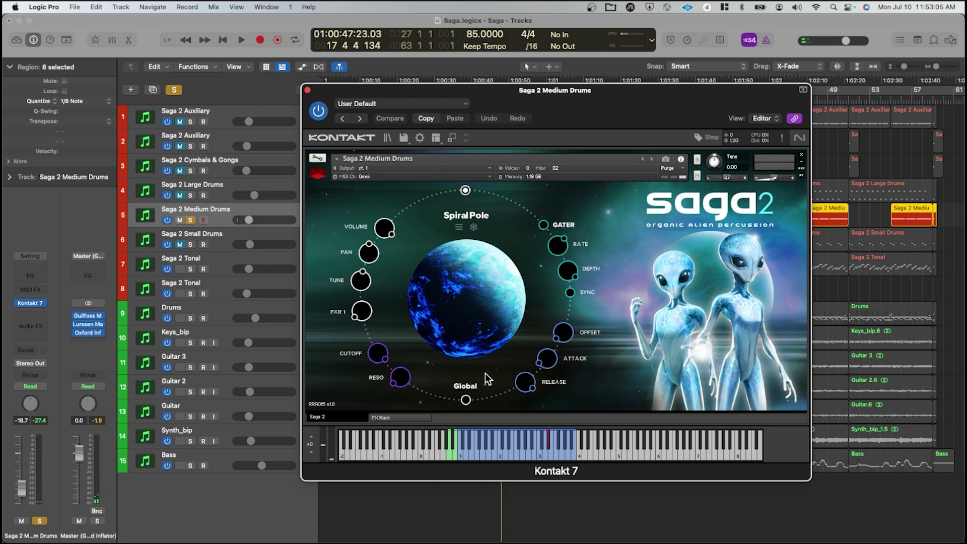
Step: Switch the solo from Saga 2 Medium Drums to the first Saga 2 Tonal track and set the playhead to bar 11
left_click_drag(574, 90, 603, 167)
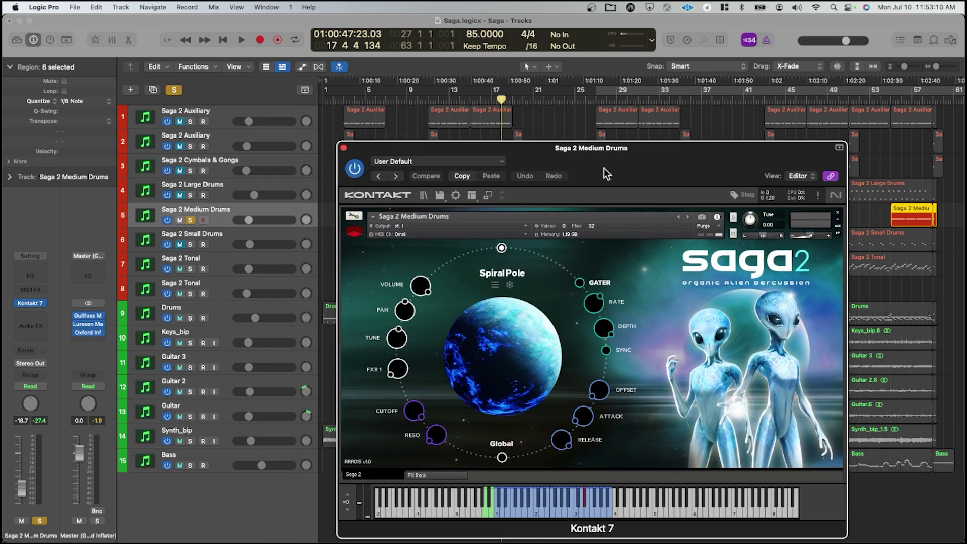
left_click(189, 220)
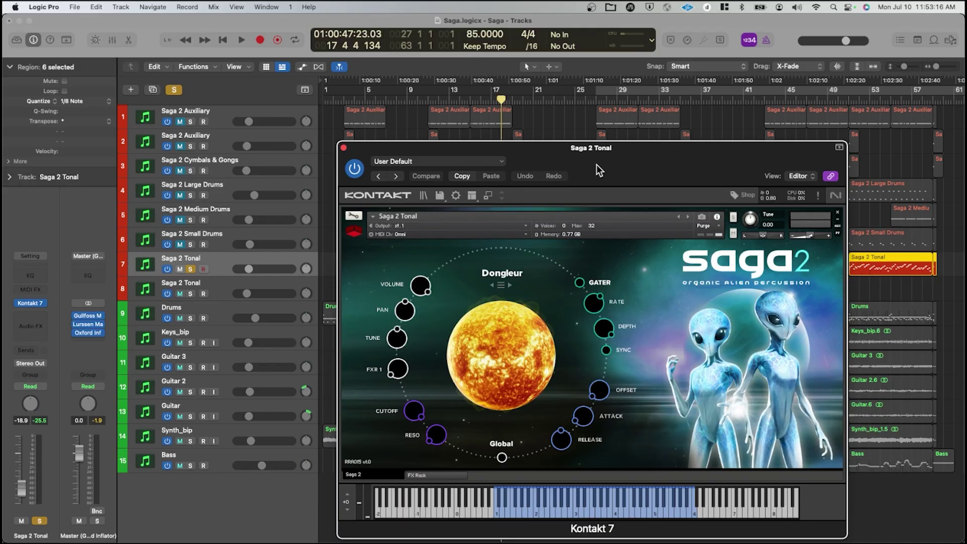
left_click_drag(596, 164, 475, 349)
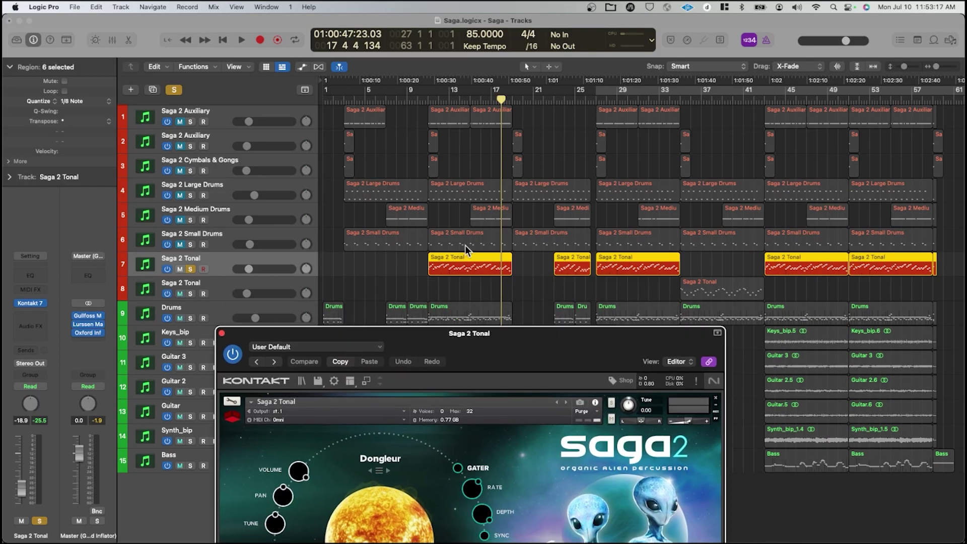
left_click(428, 99)
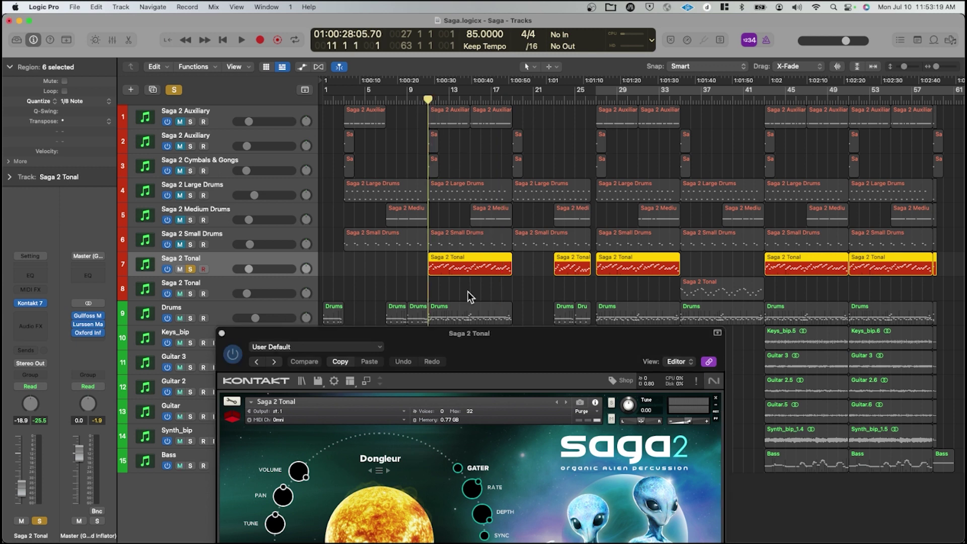
Step: Play the soloed first Saga 2 Tonal track from bar 11 in two passes with its Dongleur instrument in full view
left_click_drag(493, 343, 522, 97)
key("space")
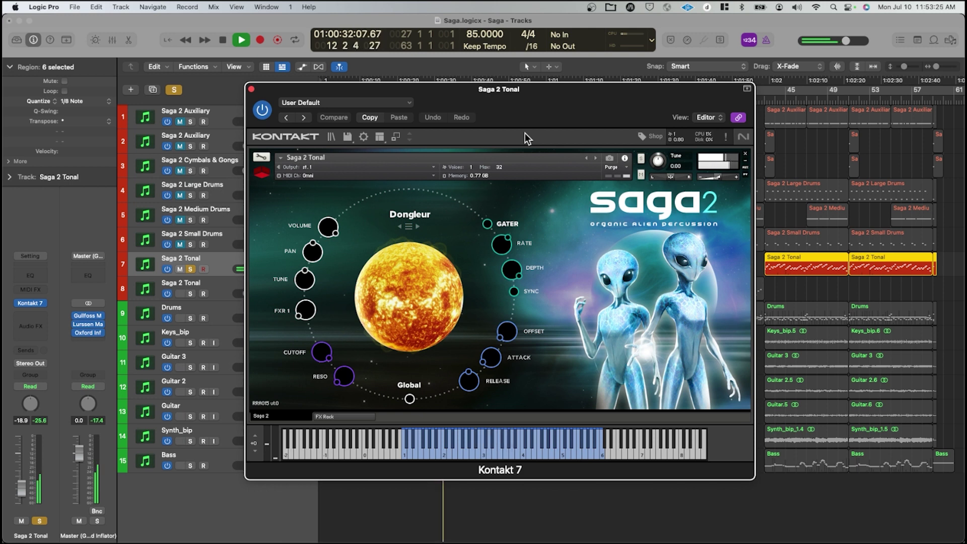
key("space")
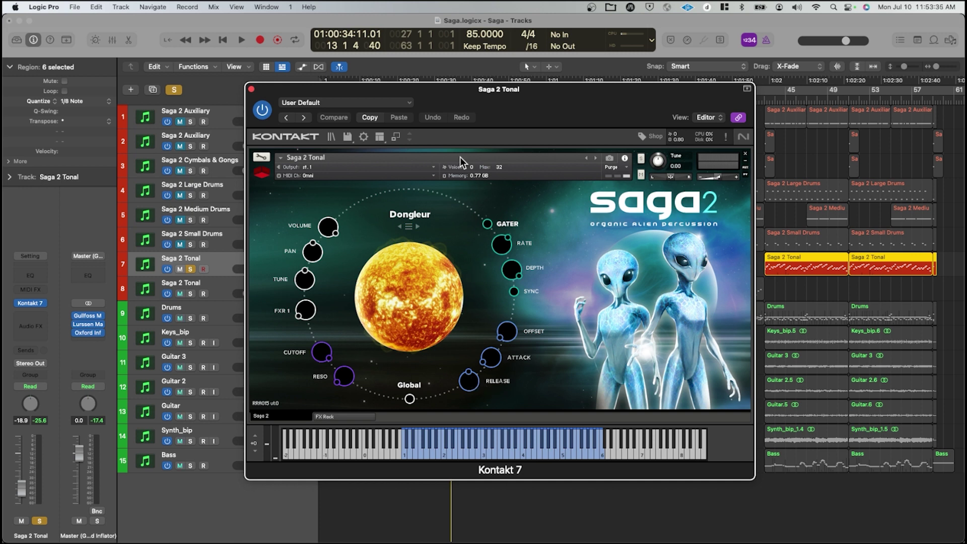
key("space")
left_click_drag(535, 108, 613, 91)
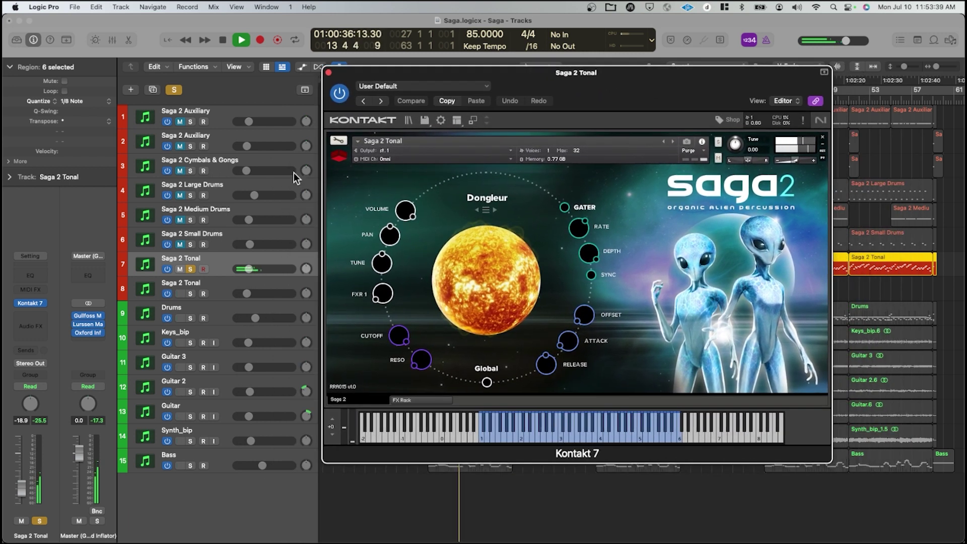
key("space")
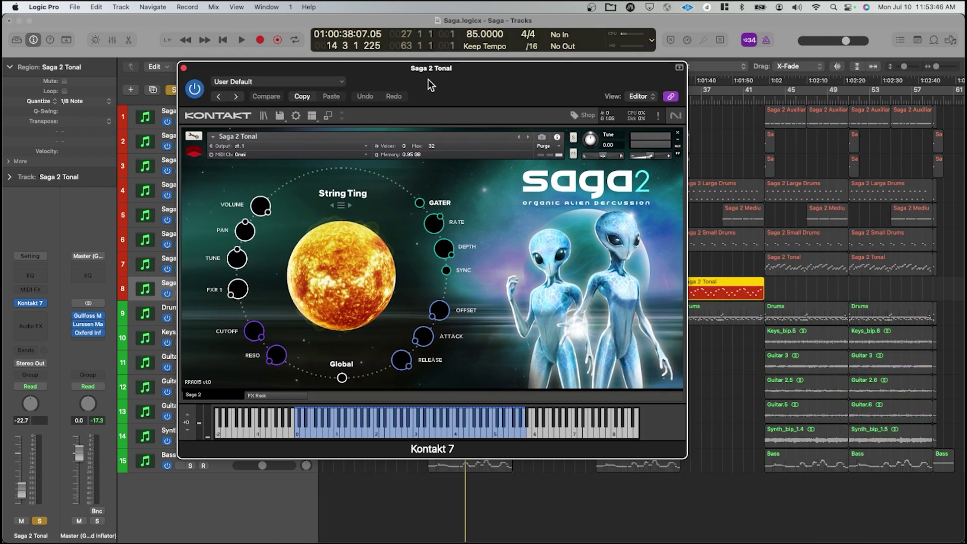
Step: Play the soloed second Saga 2 Tonal track from bar 35 with its String Ting instrument in view
left_click_drag(428, 80, 379, 70)
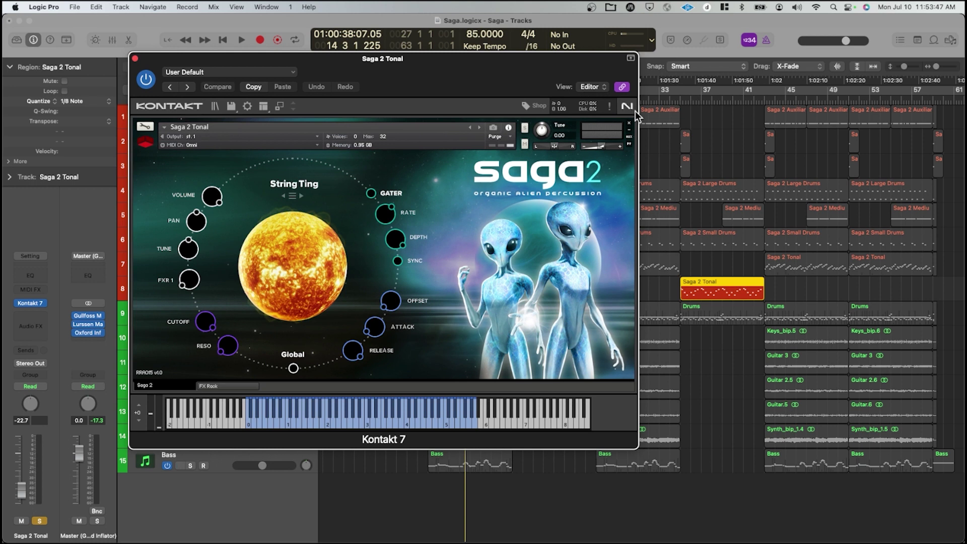
left_click(681, 99)
left_click_drag(507, 83, 536, 80)
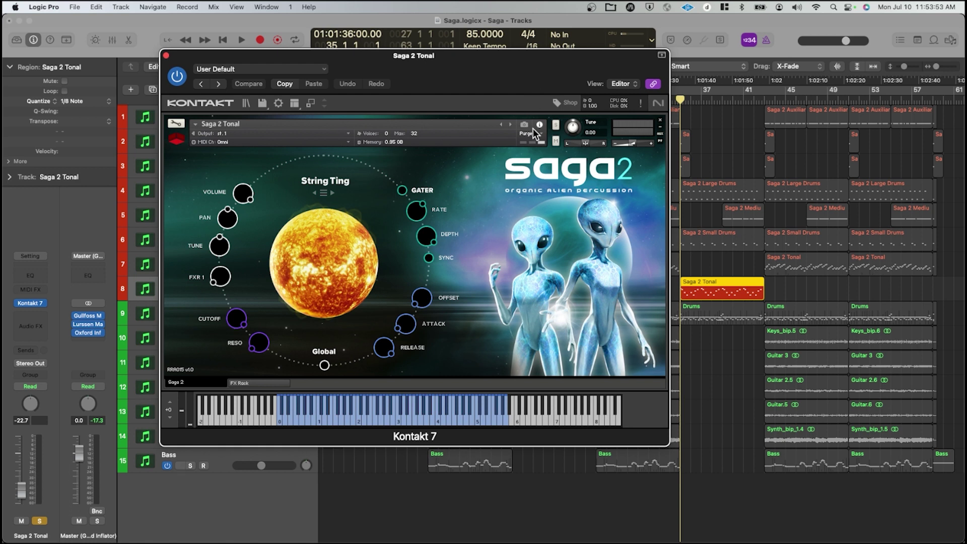
key("space")
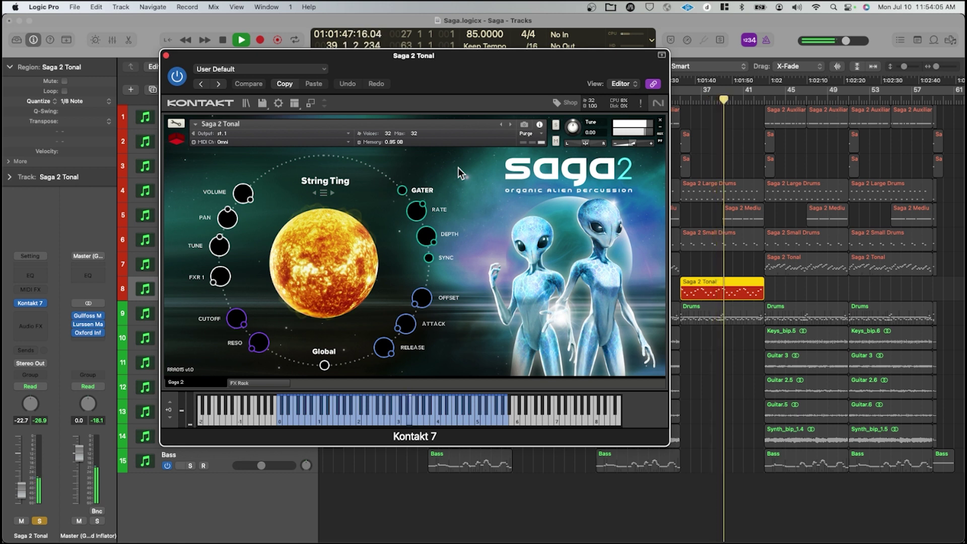
Step: Stop playback, close the String Ting instrument window and remove the solo from the second Saga 2 Tonal track
key("space")
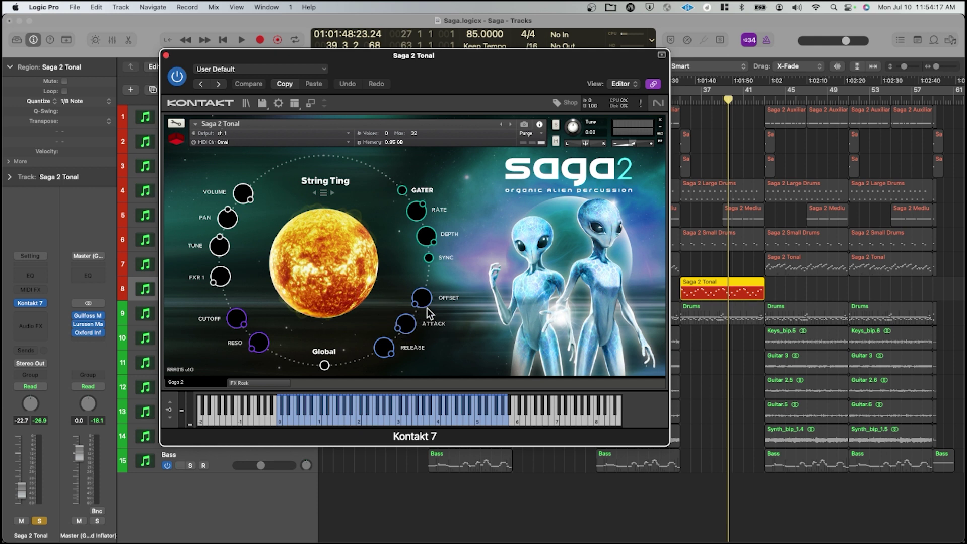
left_click(166, 55)
left_click(190, 293)
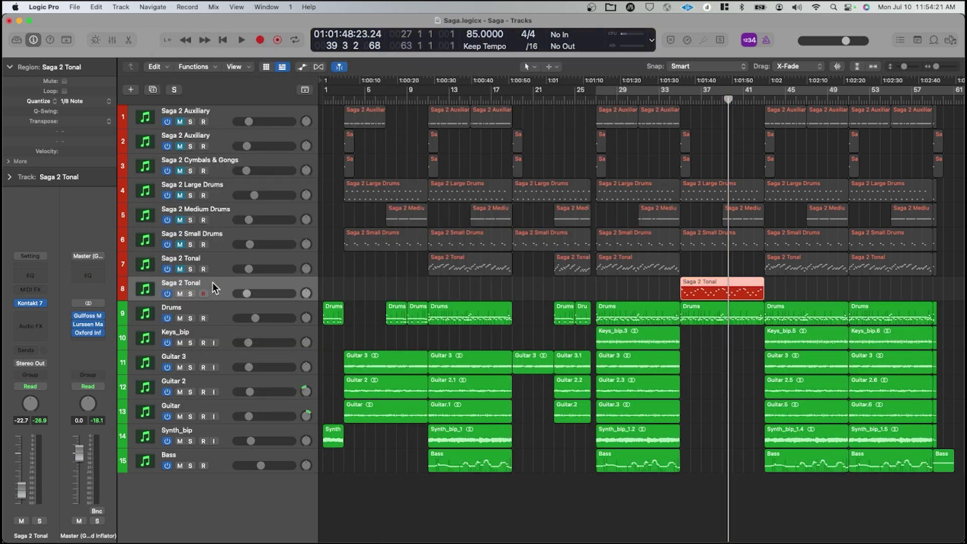
Step: Solo all eight Saga 2 tracks together and play them from about bar 35
left_click(219, 114, "shift")
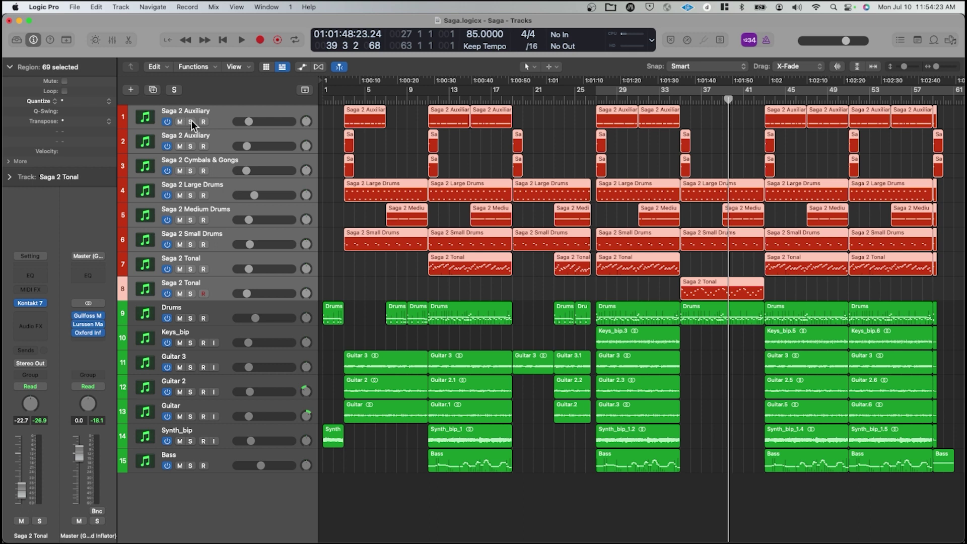
left_click(191, 121)
left_click(591, 97)
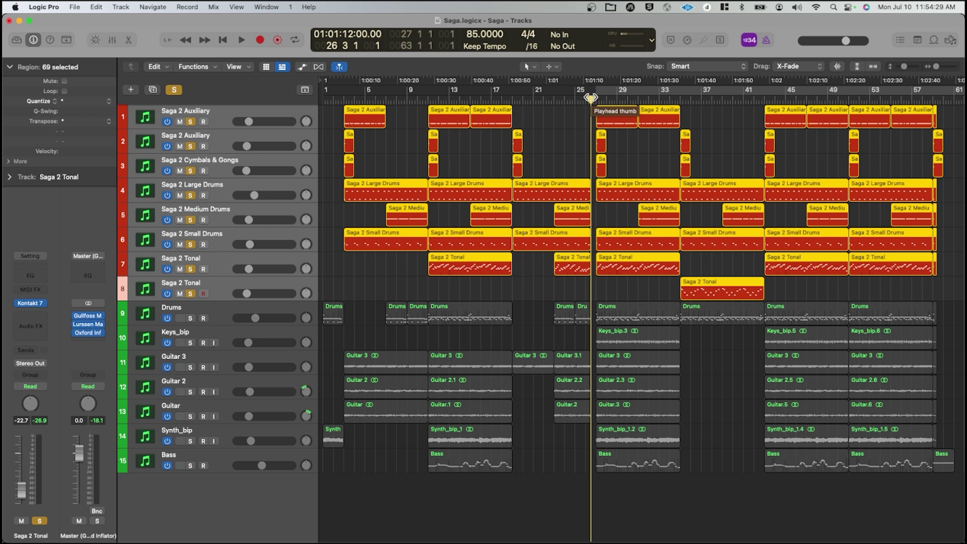
left_click(679, 98)
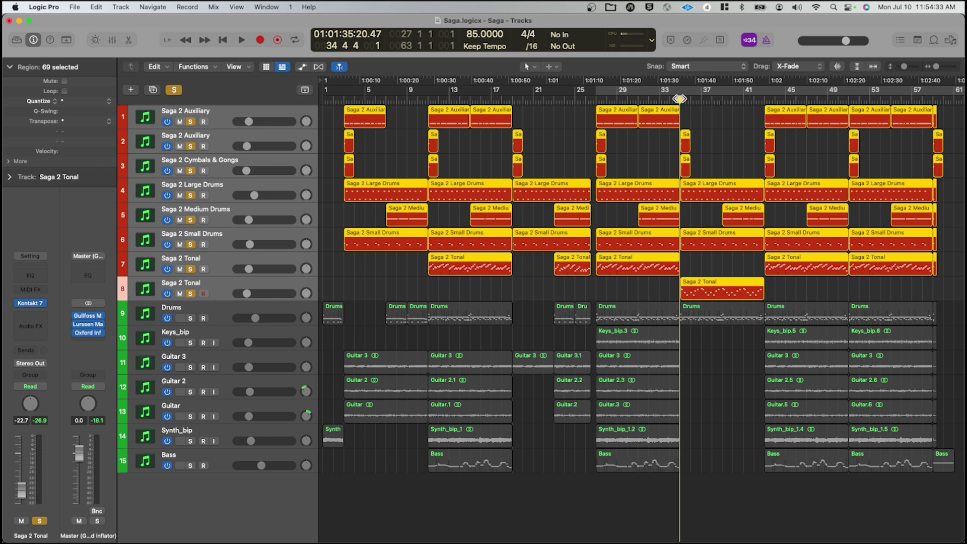
key("space")
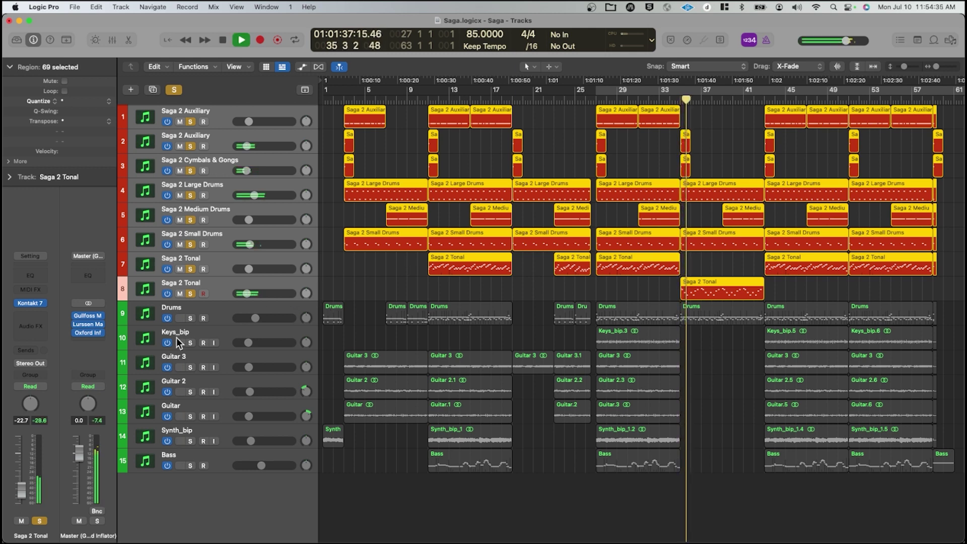
Step: Add the Drums track and the Bass track to the soloed Saga 2 tracks while playback continues
left_click(220, 305)
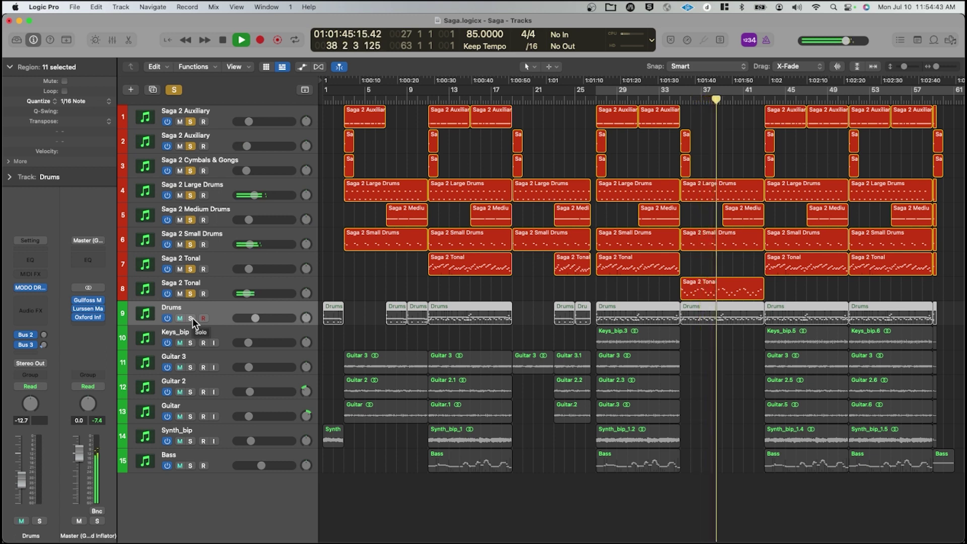
left_click(192, 318)
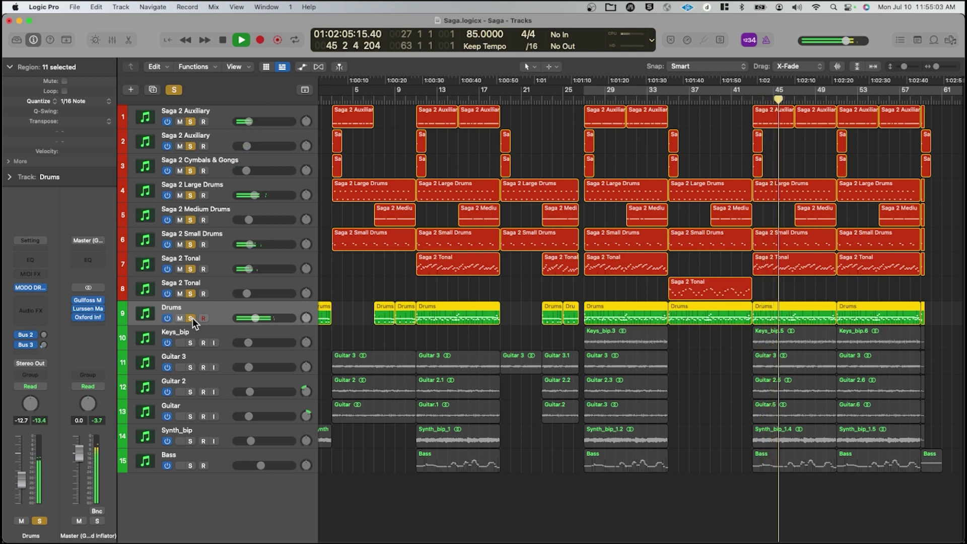
left_click(218, 460)
left_click(191, 466)
Step: Lower the Bass track's volume automation line to about -11.4 dB and hide the automation lanes again
left_click_drag(258, 463, 258, 460)
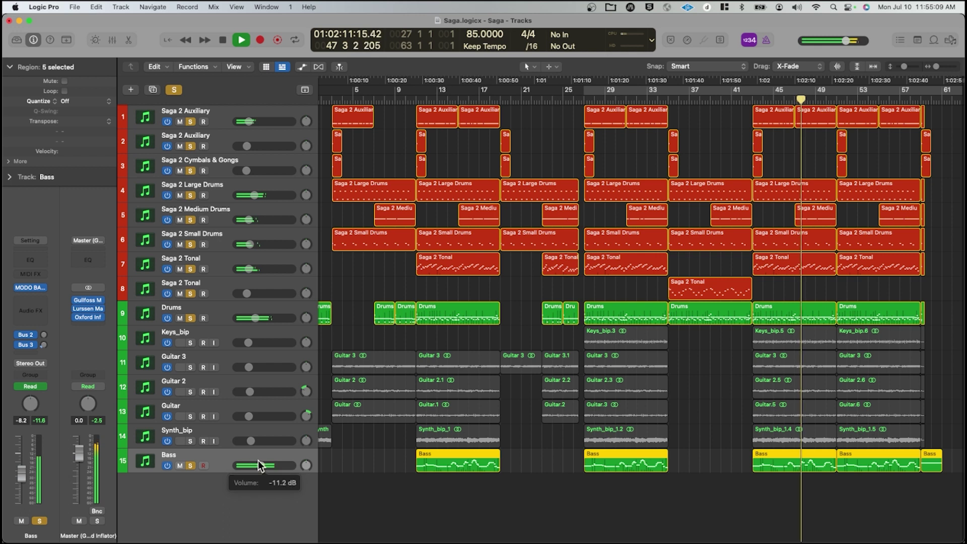
key("a")
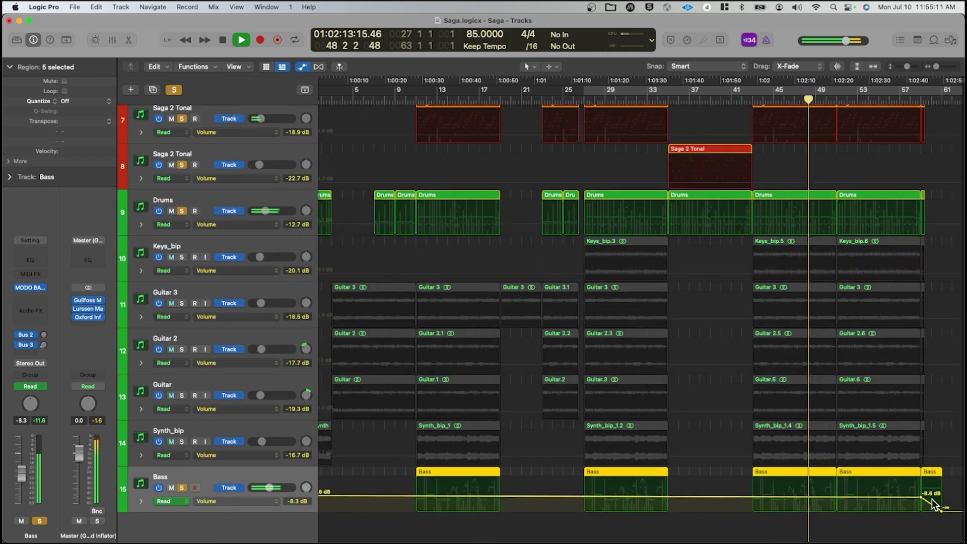
left_click_drag(918, 496, 901, 503)
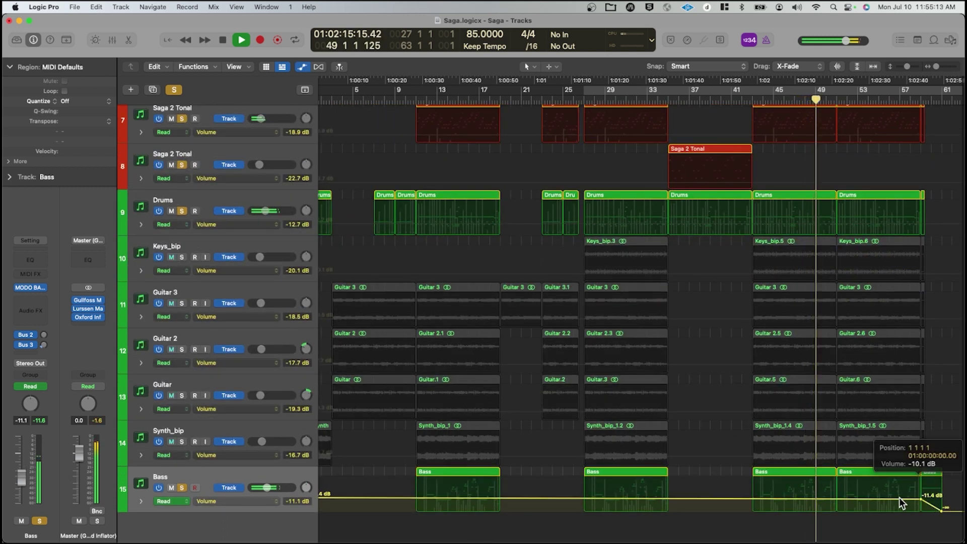
scroll(477, 497, "left", 2)
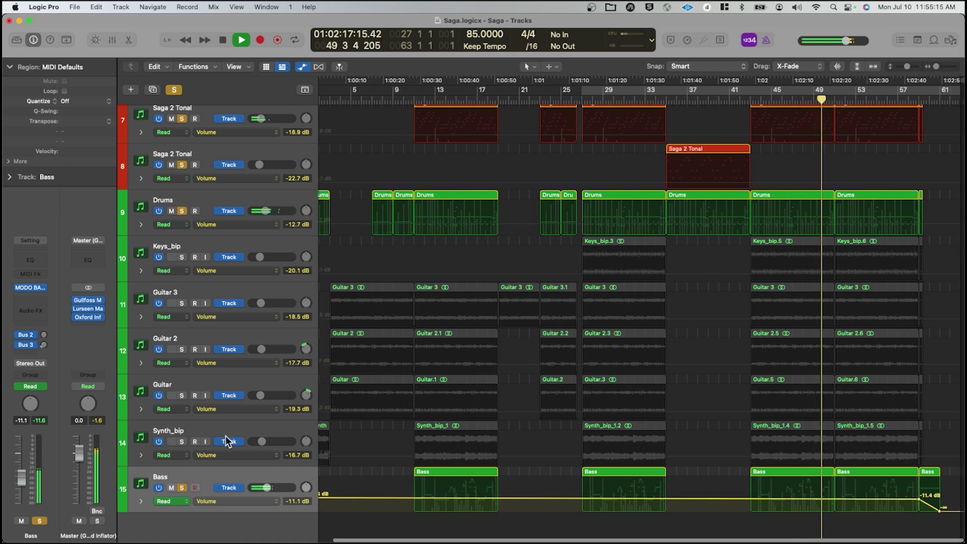
key("a")
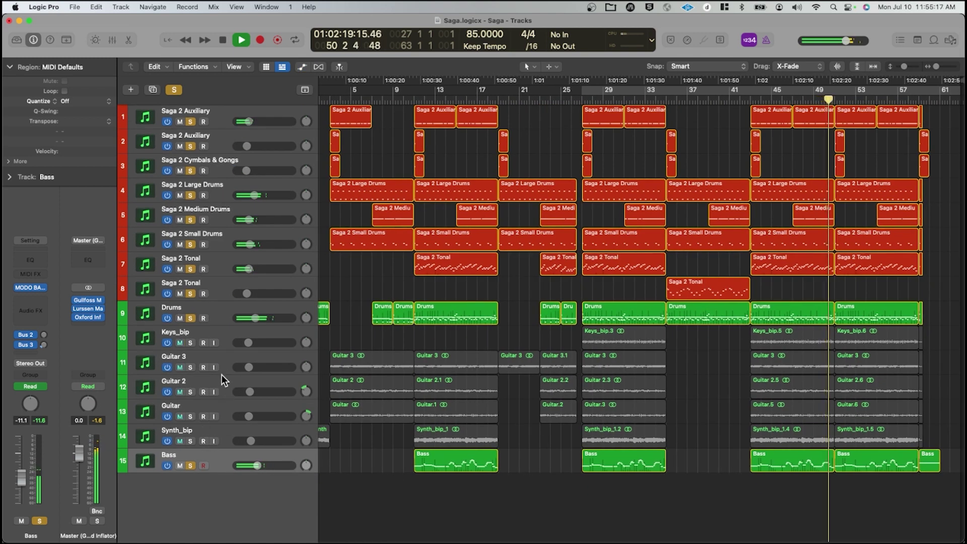
Step: Clear all solos and delete the Keys_bip.5 region while playing the full mix to about bar 60
left_click(175, 90)
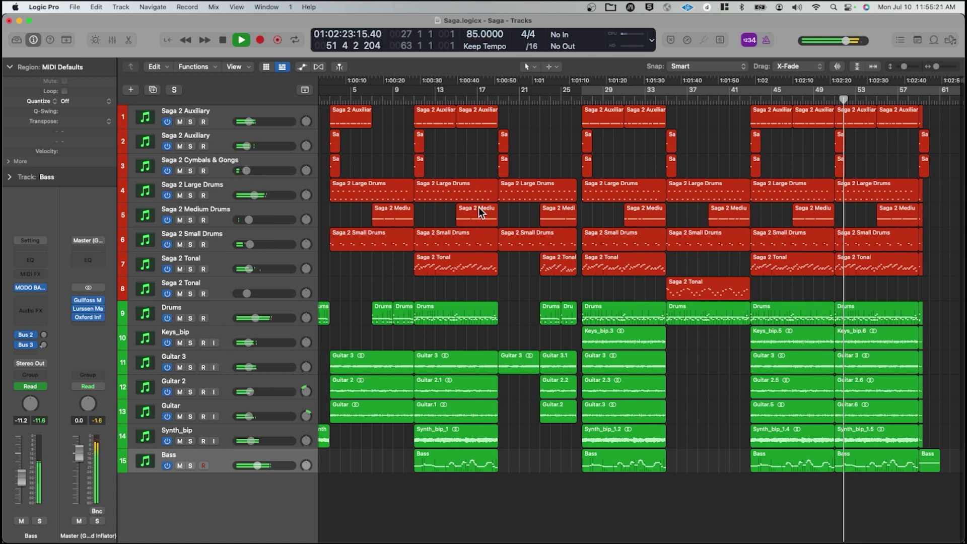
left_click(763, 337)
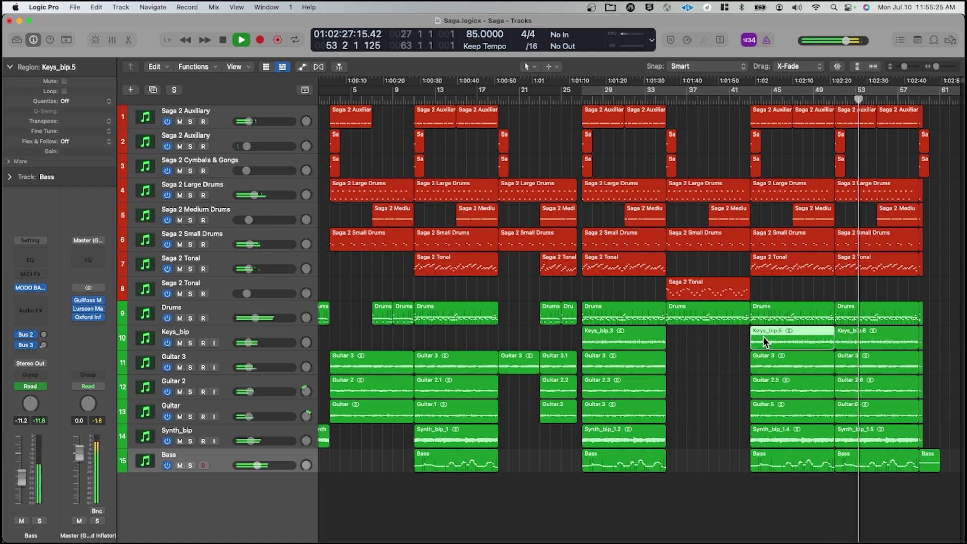
key("Delete")
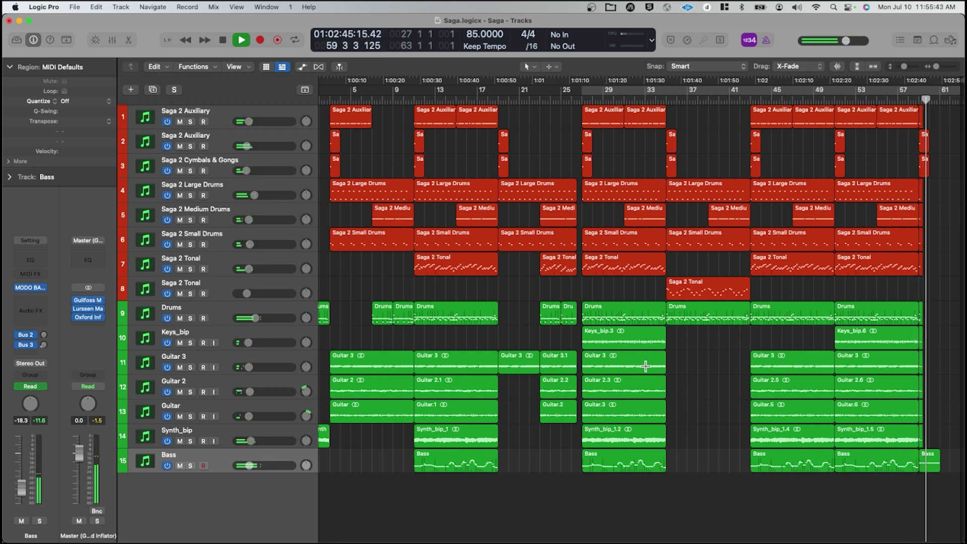
key("space")
Step: Open the Saga 2 Small Drums instrument and view its FX Rack page before returning to the main Saga 2 page
left_click(145, 240)
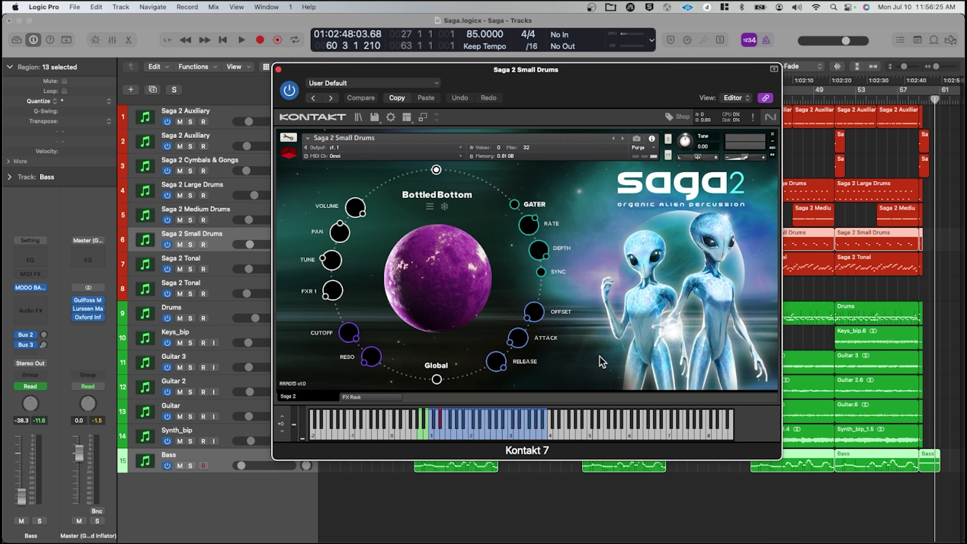
left_click(375, 396)
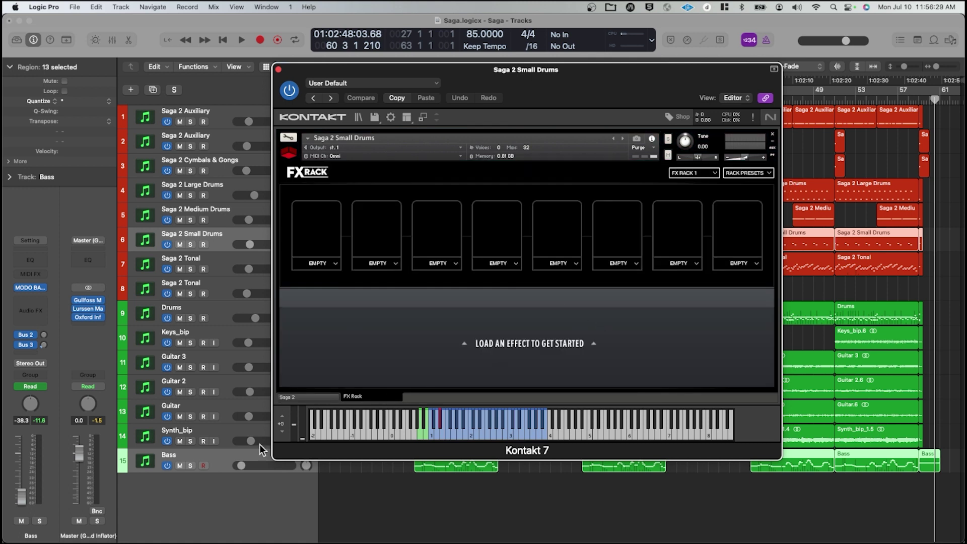
left_click(335, 396)
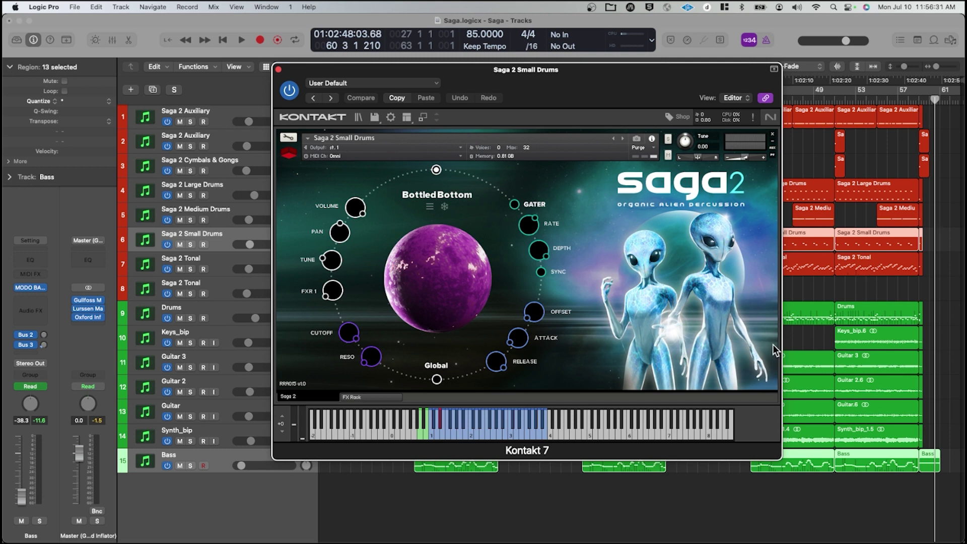